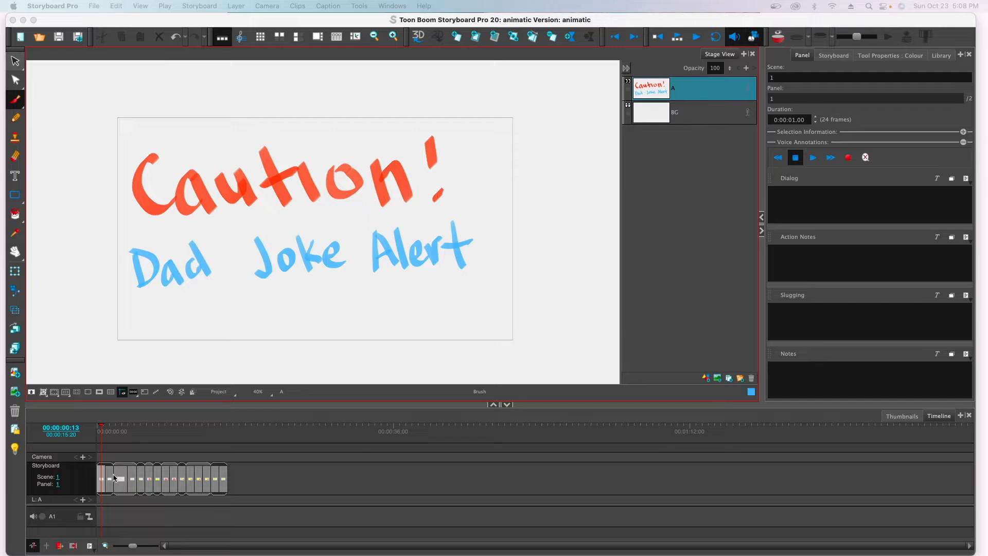
Step: Examine the second panel of scene 1 up close, including the joke text and the three shape characters
{"action": "left_click", "coordinate": [111, 480]}
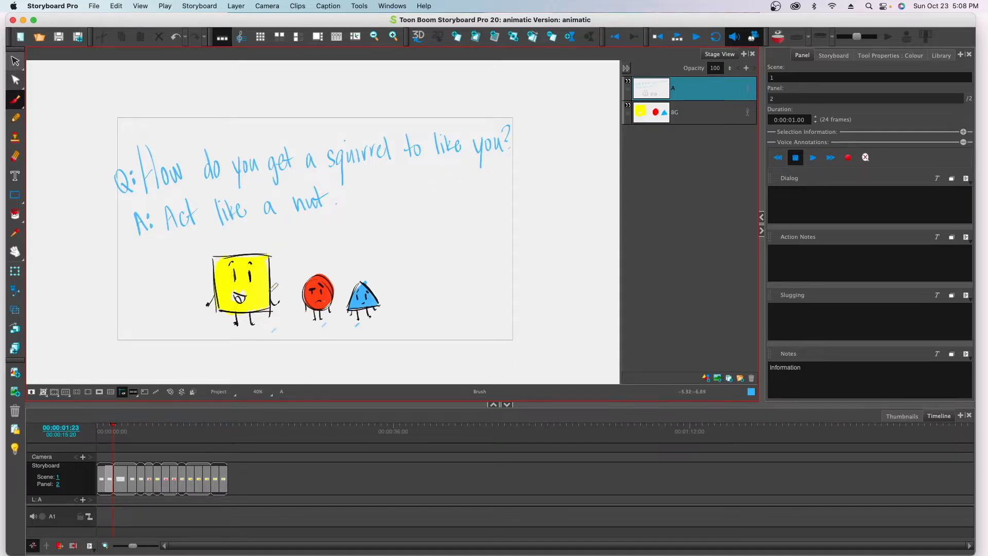
{"action": "scroll", "coordinate": [267, 283], "scroll_direction": "down", "scroll_amount": 3}
{"action": "scroll", "coordinate": [268, 282], "scroll_direction": "up", "scroll_amount": 5}
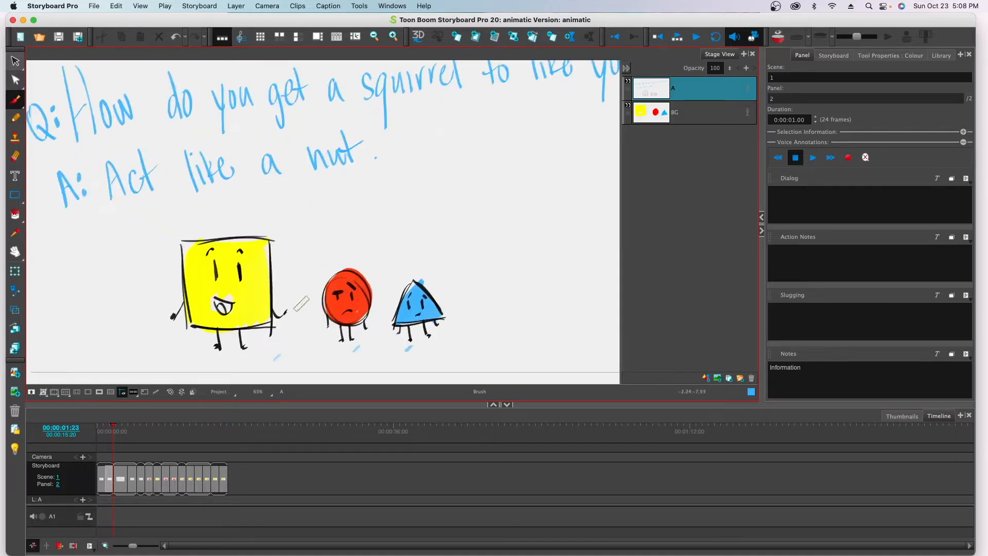
{"action": "scroll", "coordinate": [296, 247], "scroll_direction": "up", "scroll_amount": 3}
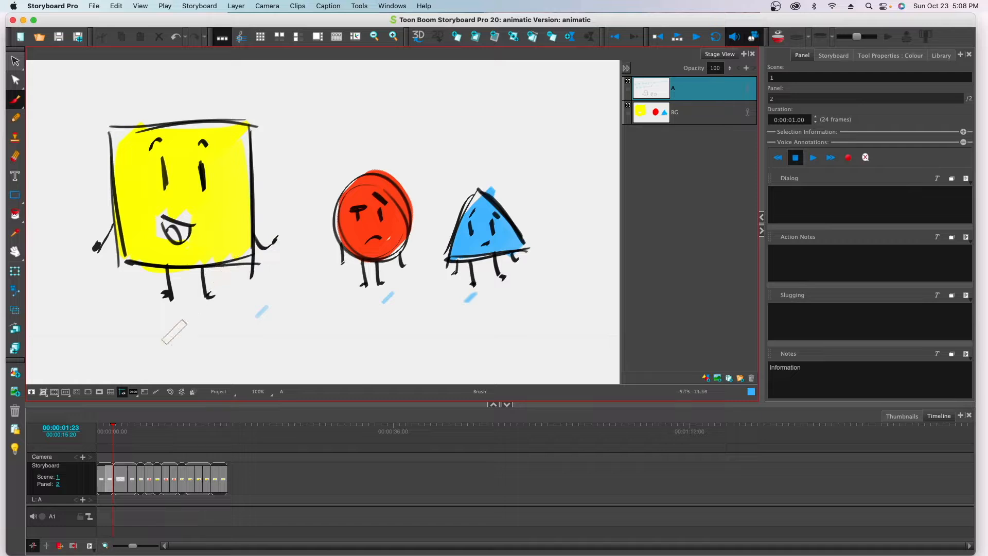
{"action": "left_click", "coordinate": [152, 450]}
Step: Examine the park establishing drawing in scene 2 and the second panel where the dad and son walk in, including its layers
{"action": "left_click", "coordinate": [124, 479]}
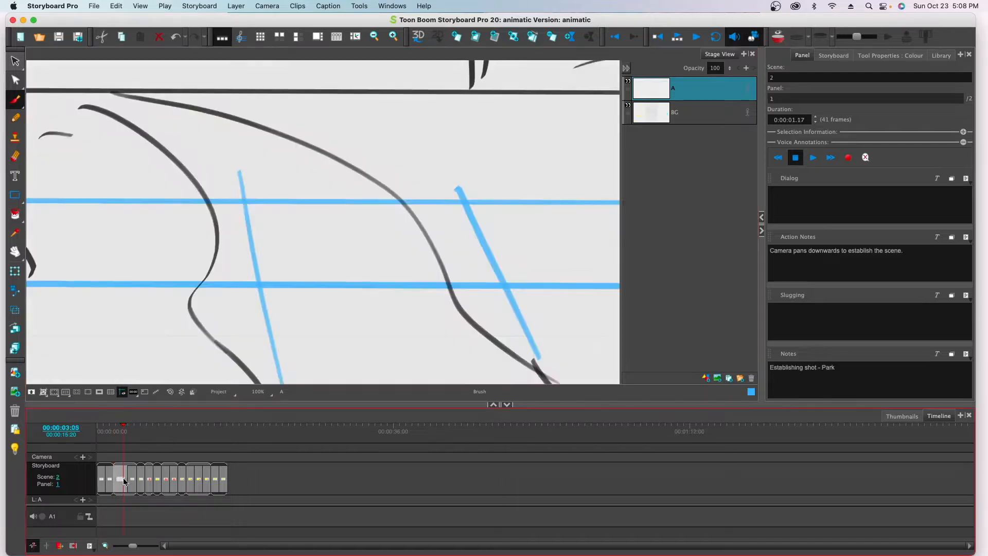
{"action": "scroll", "coordinate": [216, 264], "scroll_direction": "down", "scroll_amount": 3}
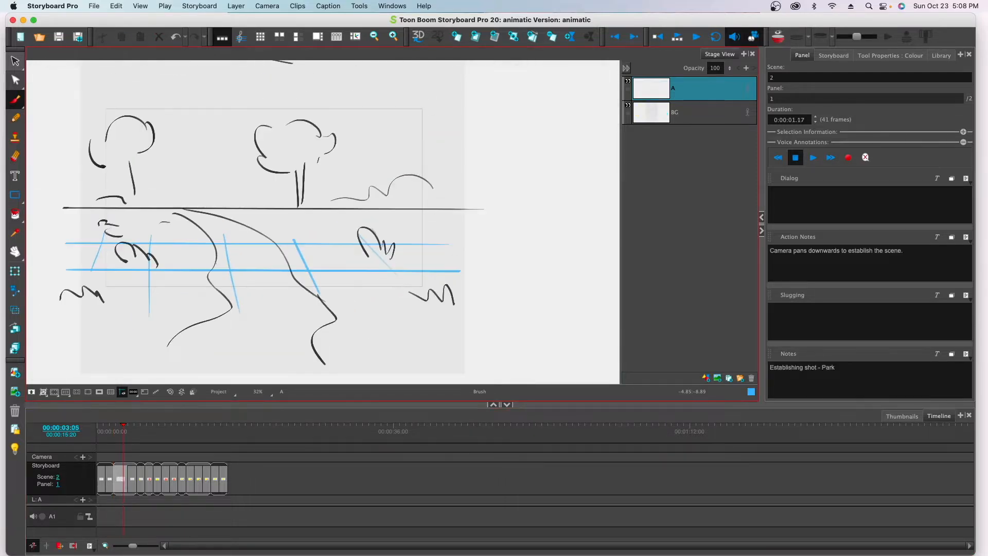
{"action": "left_click_drag", "start_coordinate": [223, 252], "coordinate": [252, 273]}
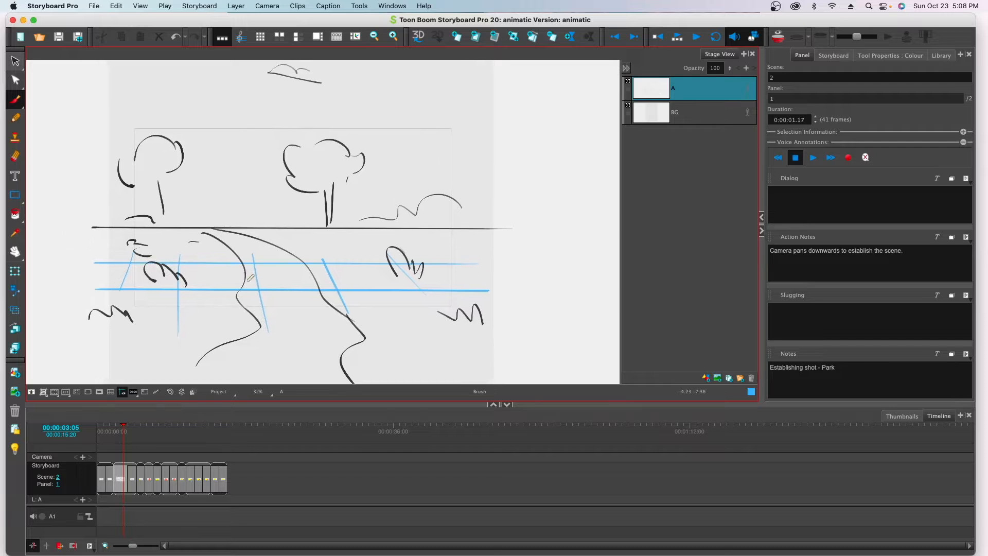
{"action": "scroll", "coordinate": [251, 278], "scroll_direction": "down", "scroll_amount": 4}
{"action": "scroll", "coordinate": [250, 278], "scroll_direction": "up", "scroll_amount": 2}
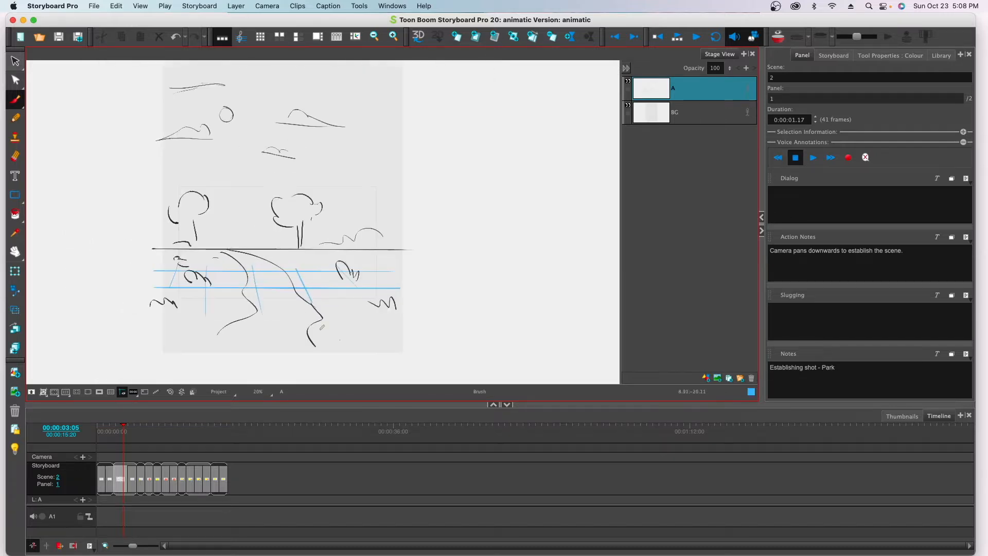
{"action": "left_click_drag", "start_coordinate": [449, 405], "coordinate": [444, 445]}
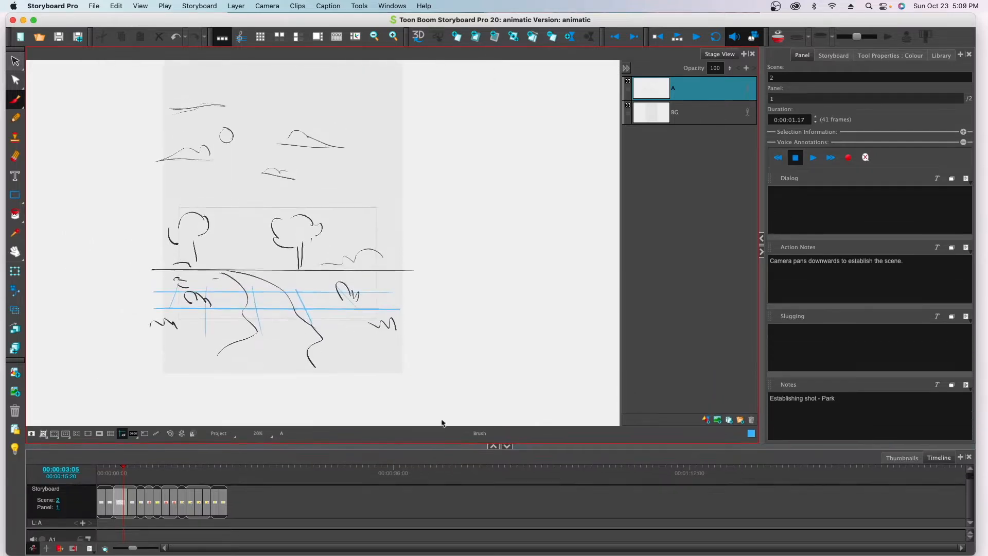
{"action": "mouse_move", "coordinate": [343, 281]}
{"action": "left_mouse_down"}
{"action": "mouse_move", "coordinate": [353, 322]}
{"action": "mouse_move", "coordinate": [335, 350]}
{"action": "left_mouse_up"}
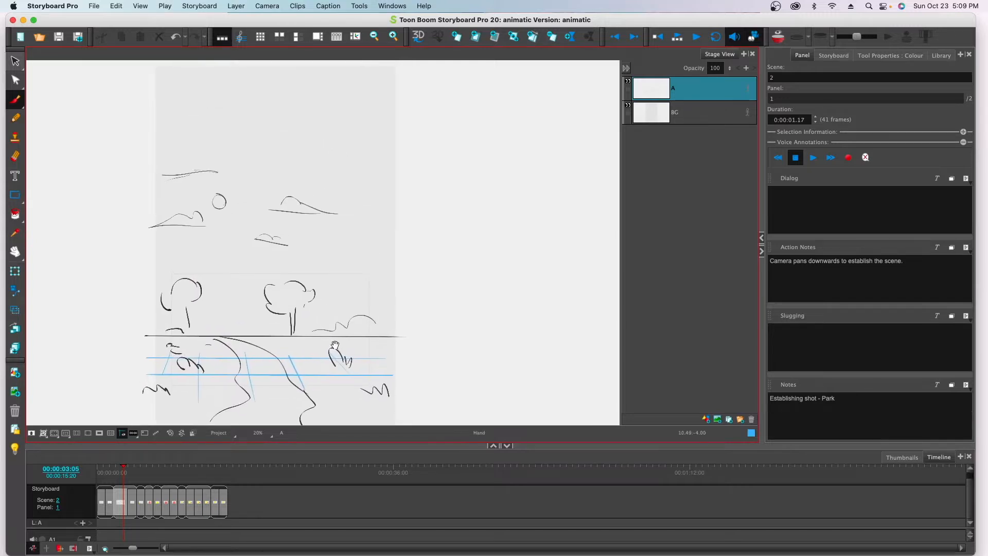
{"action": "key", "text": "space"}
{"action": "key", "text": "space"}
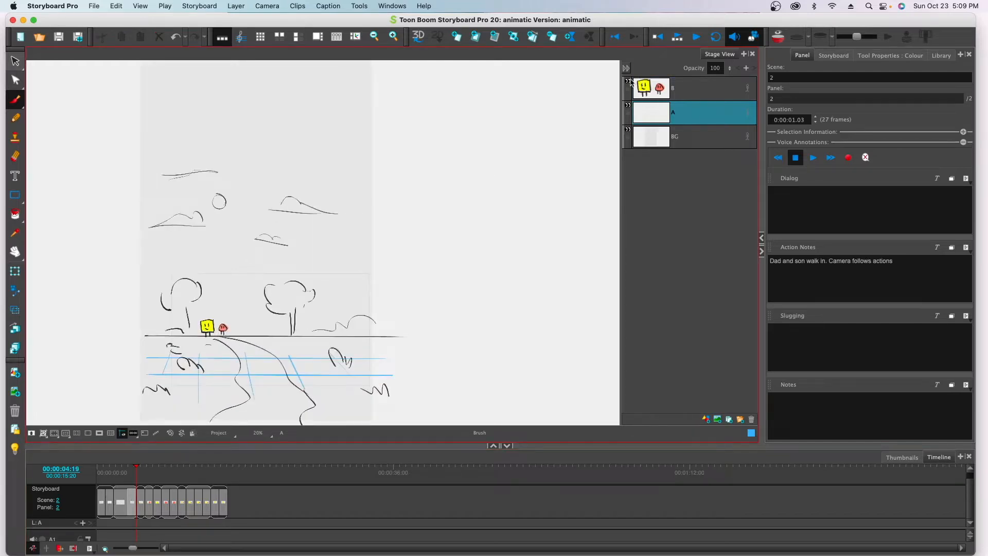
{"action": "left_click", "coordinate": [630, 82]}
{"action": "left_click", "coordinate": [630, 82]}
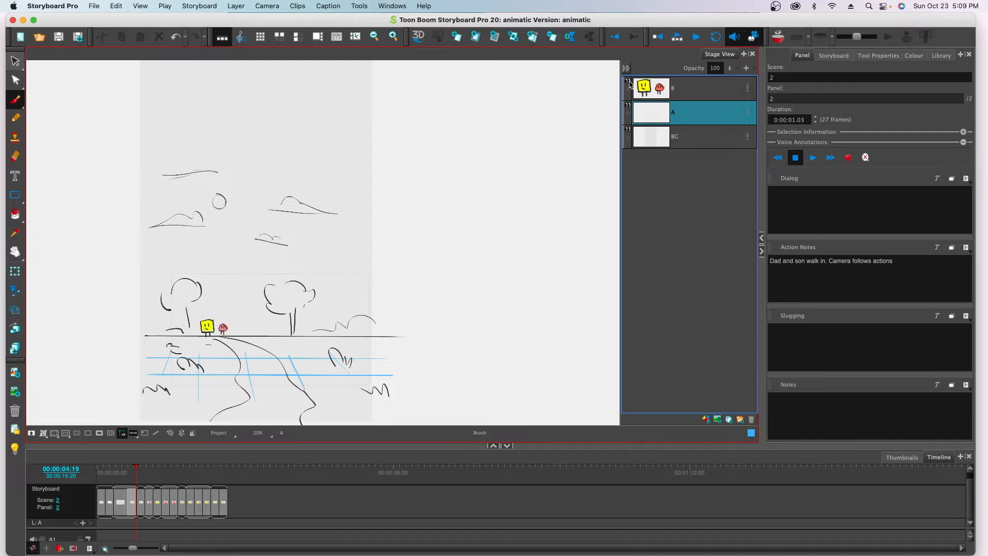
Step: Enlarge the panel thumbnails on the timeline and review the storyboard panels from scene 3 through the first panel of scene 9
{"action": "left_click", "coordinate": [176, 493]}
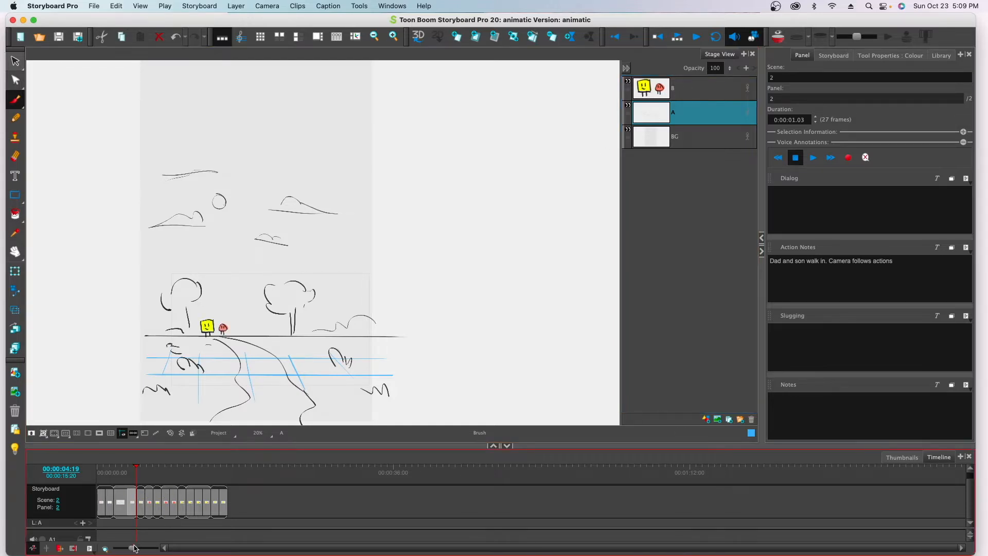
{"action": "left_click_drag", "start_coordinate": [133, 550], "coordinate": [139, 550]}
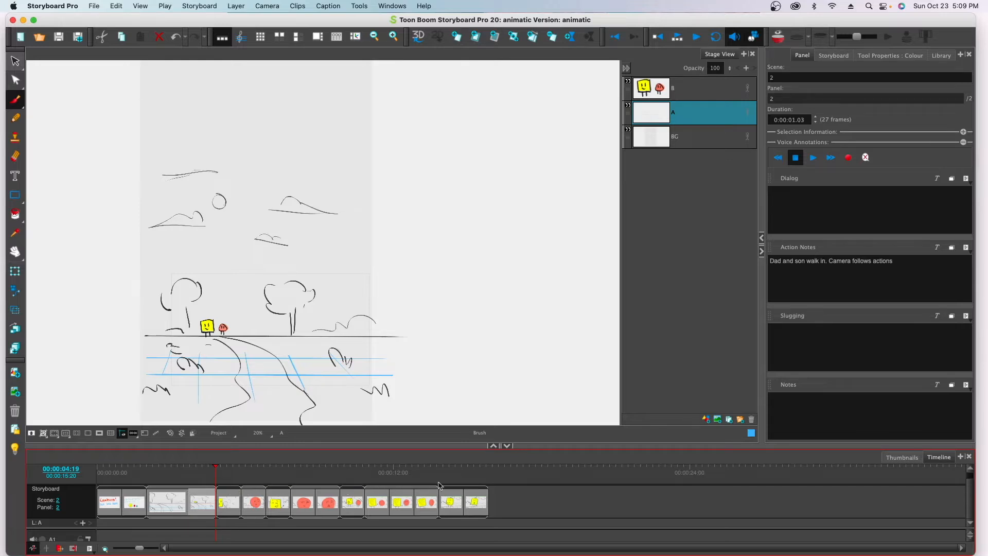
{"action": "left_click", "coordinate": [233, 492]}
{"action": "left_click", "coordinate": [250, 491]}
{"action": "left_click", "coordinate": [282, 492]}
{"action": "left_click", "coordinate": [313, 488]}
{"action": "left_click", "coordinate": [237, 495]}
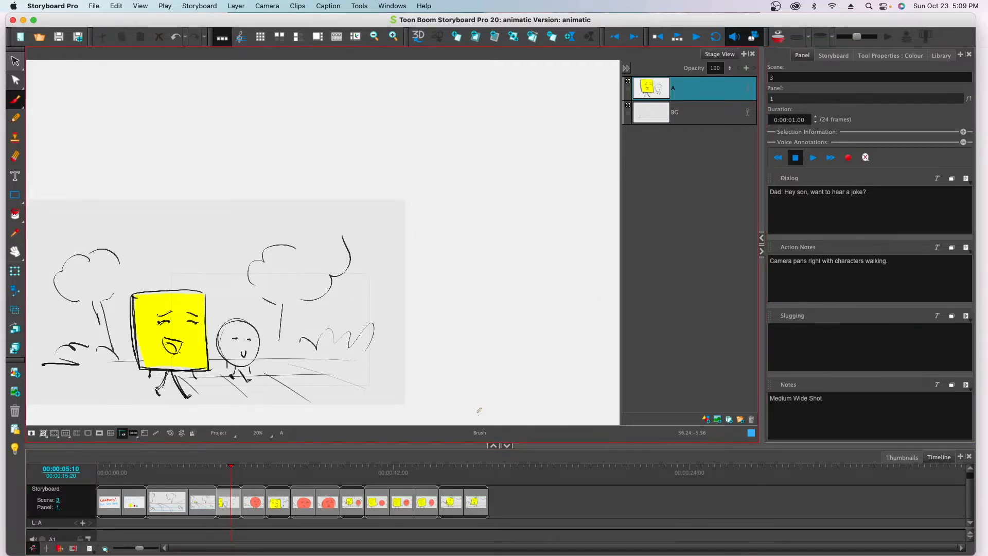
{"action": "left_click", "coordinate": [254, 501]}
{"action": "left_click", "coordinate": [274, 502]}
{"action": "left_click", "coordinate": [303, 503]}
{"action": "left_click", "coordinate": [327, 504]}
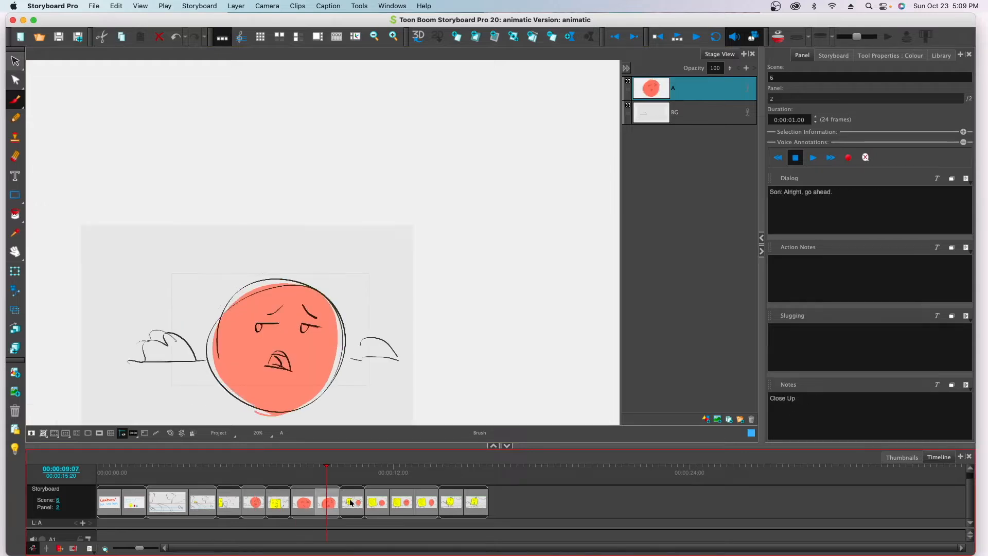
{"action": "left_click", "coordinate": [354, 502]}
{"action": "left_click", "coordinate": [378, 503]}
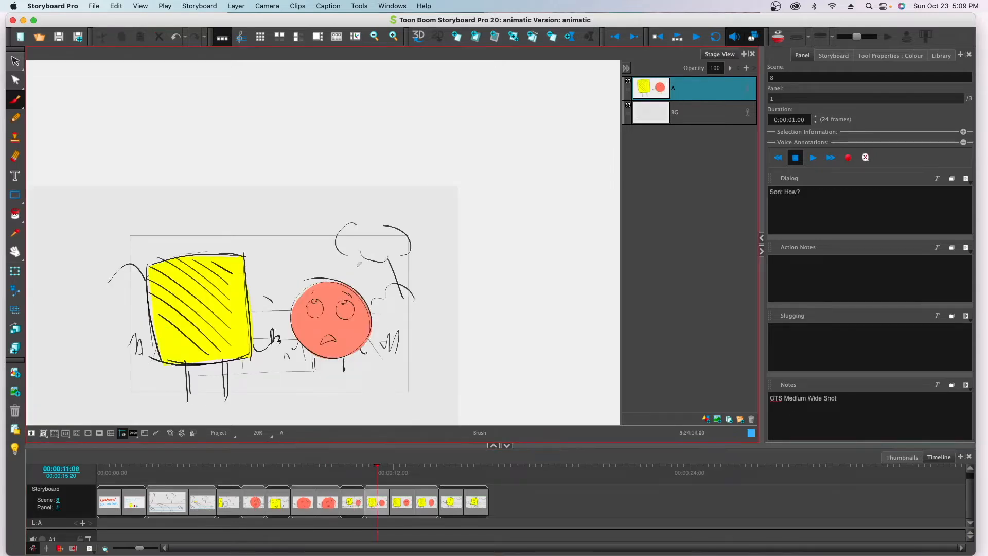
{"action": "left_click", "coordinate": [412, 523]}
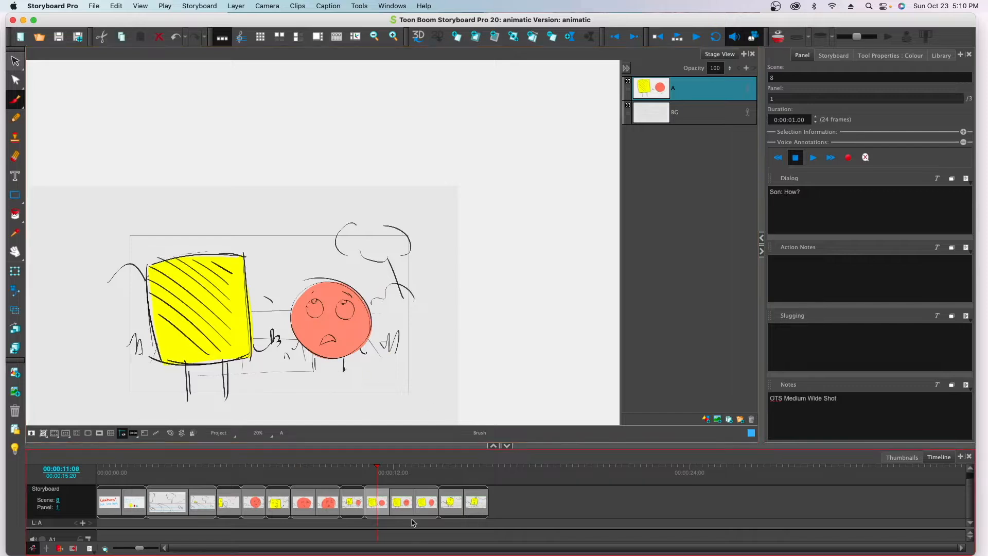
{"action": "left_click", "coordinate": [410, 507]}
{"action": "left_click", "coordinate": [428, 506]}
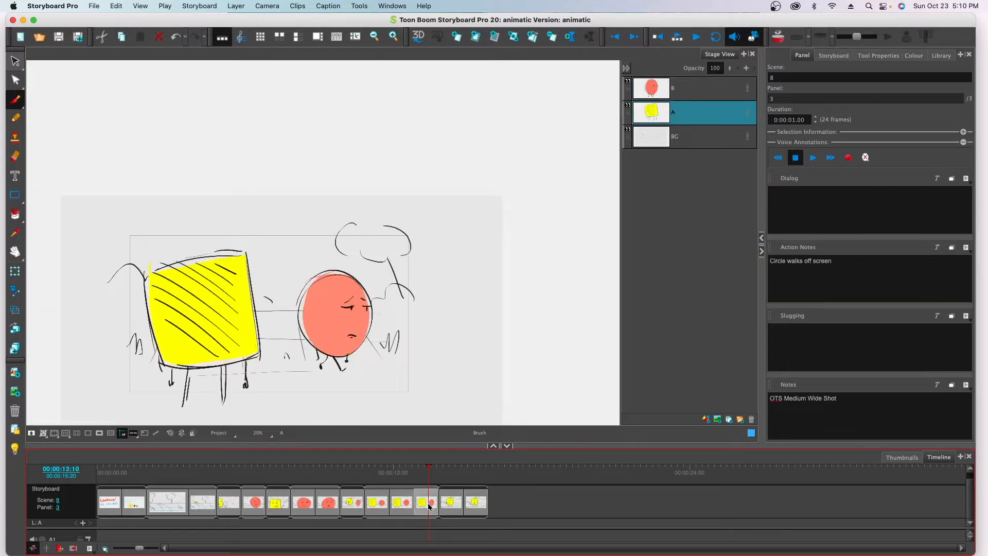
{"action": "left_click", "coordinate": [450, 502]}
{"action": "left_click", "coordinate": [462, 498]}
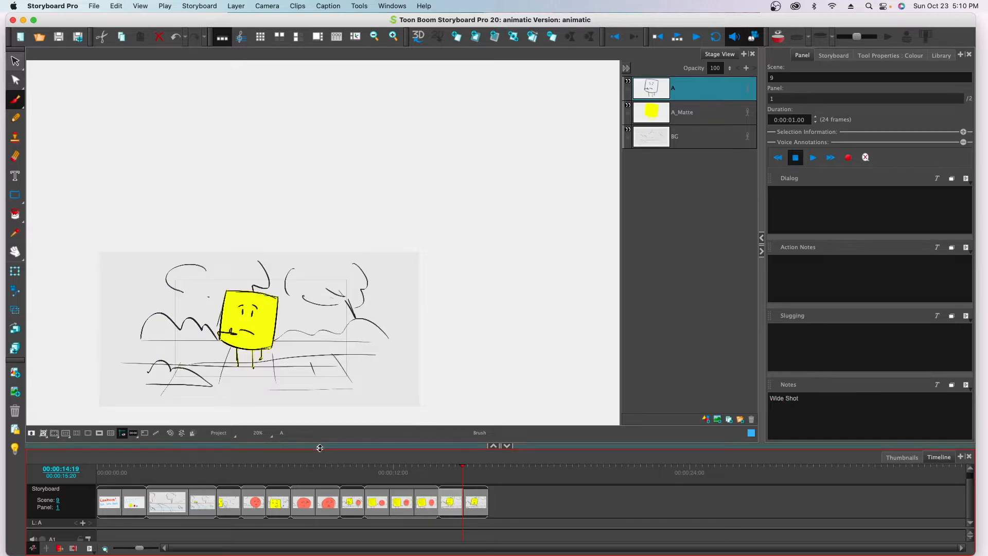
Step: Enlarge the timeline area and place the playhead at 00:00:05:00 near the start of scene 3
{"action": "left_click_drag", "start_coordinate": [319, 446], "coordinate": [329, 381]}
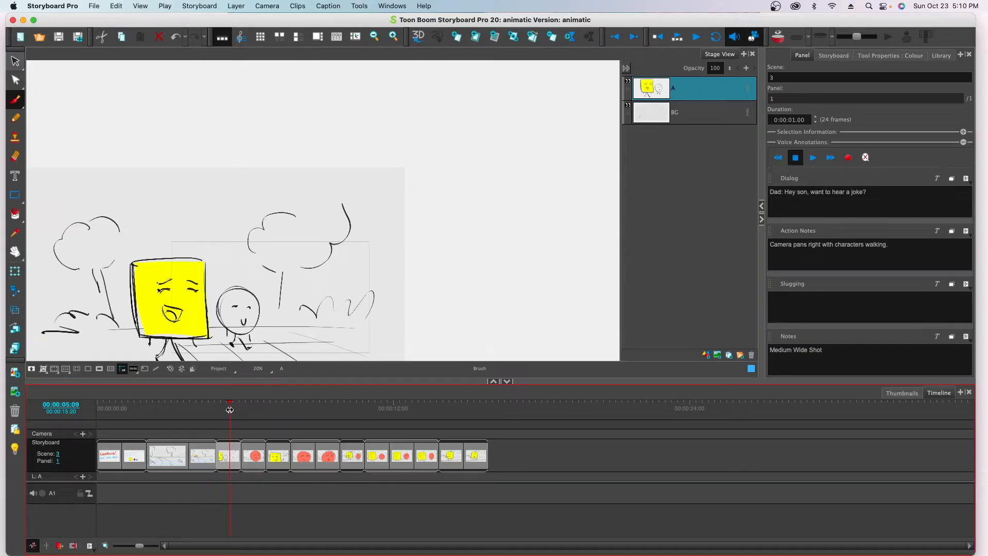
{"action": "left_click_drag", "start_coordinate": [230, 410], "coordinate": [216, 415]}
{"action": "left_click", "coordinate": [216, 467]}
{"action": "left_click", "coordinate": [220, 464]}
Step: Record the dad's line "Hey son, want to hear a joke?" on audio track A1 at the current frame, and play it back before accepting it
{"action": "left_click", "coordinate": [42, 494]}
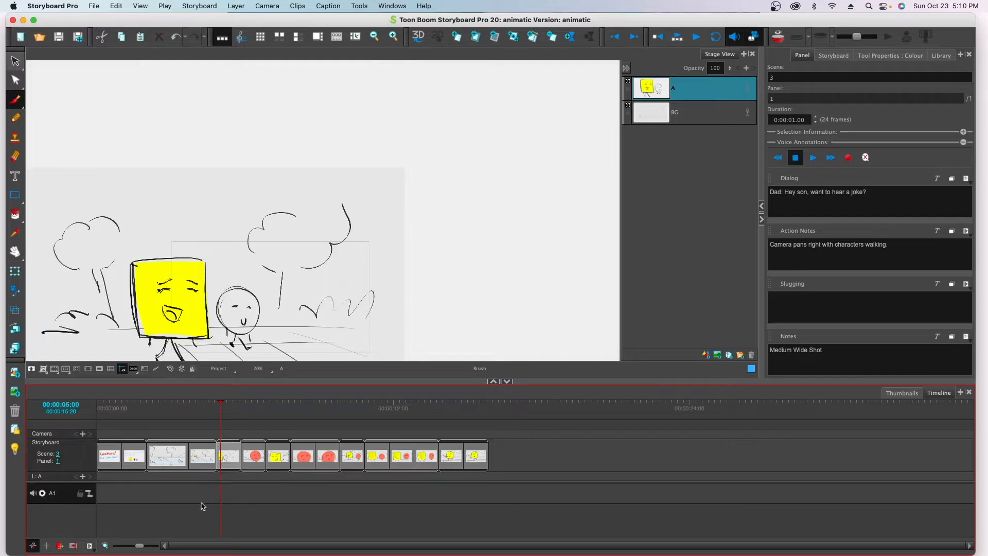
{"action": "right_click", "coordinate": [222, 498]}
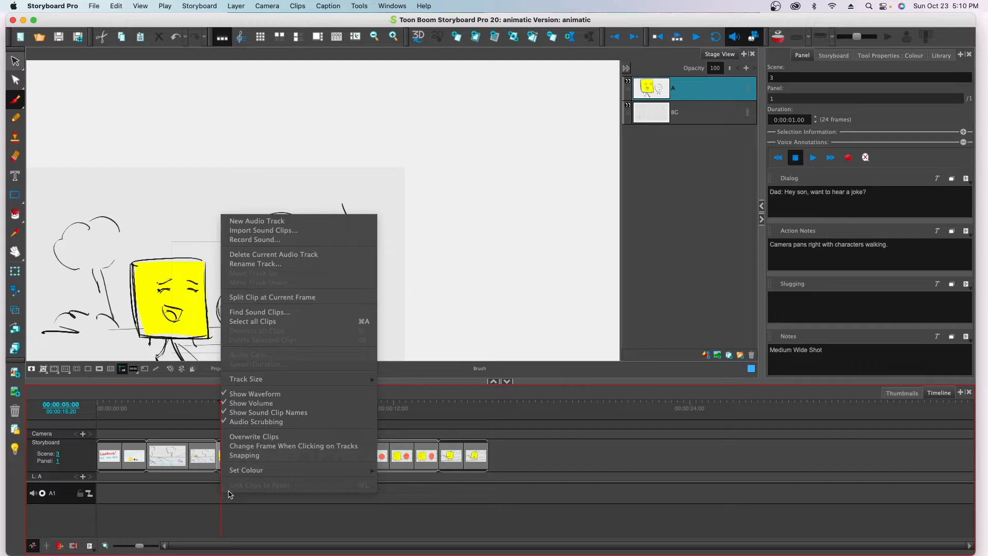
{"action": "left_click", "coordinate": [246, 241]}
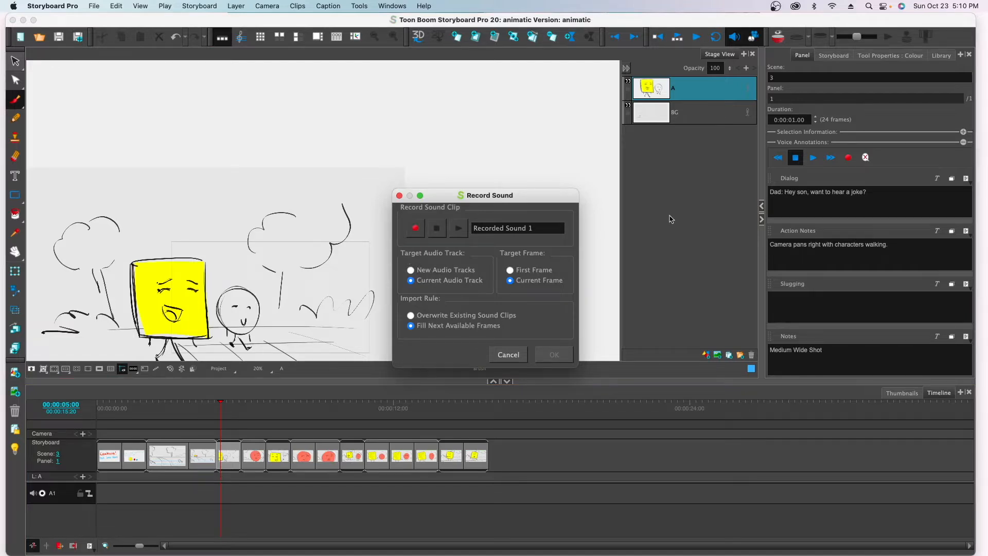
{"action": "left_click", "coordinate": [417, 228]}
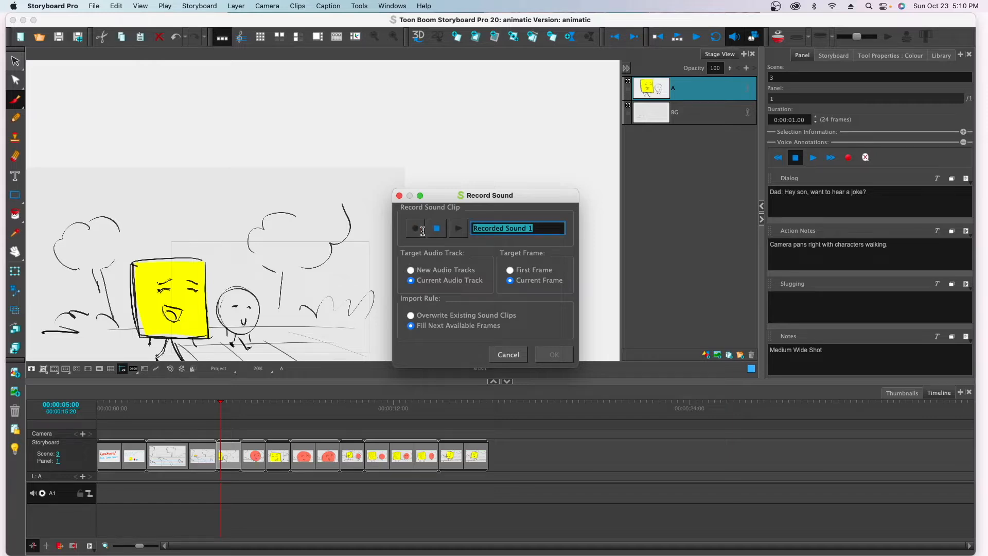
{"action": "left_click", "coordinate": [440, 228]}
{"action": "left_click", "coordinate": [458, 230]}
{"action": "left_click", "coordinate": [555, 355]}
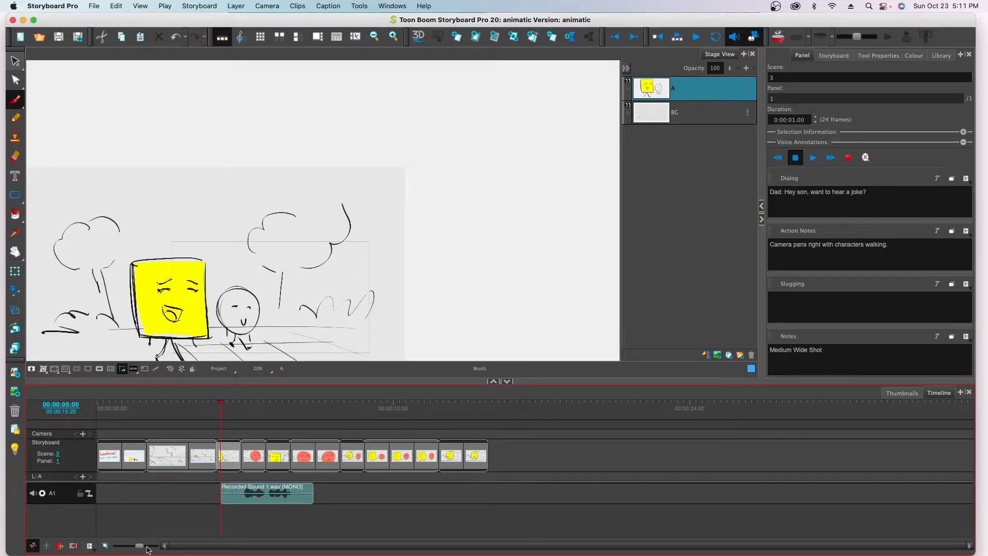
Step: Trim the silence from both ends of the recorded clip and move it to the start of scene 3's panel
{"action": "left_click_drag", "start_coordinate": [142, 547], "coordinate": [150, 547]}
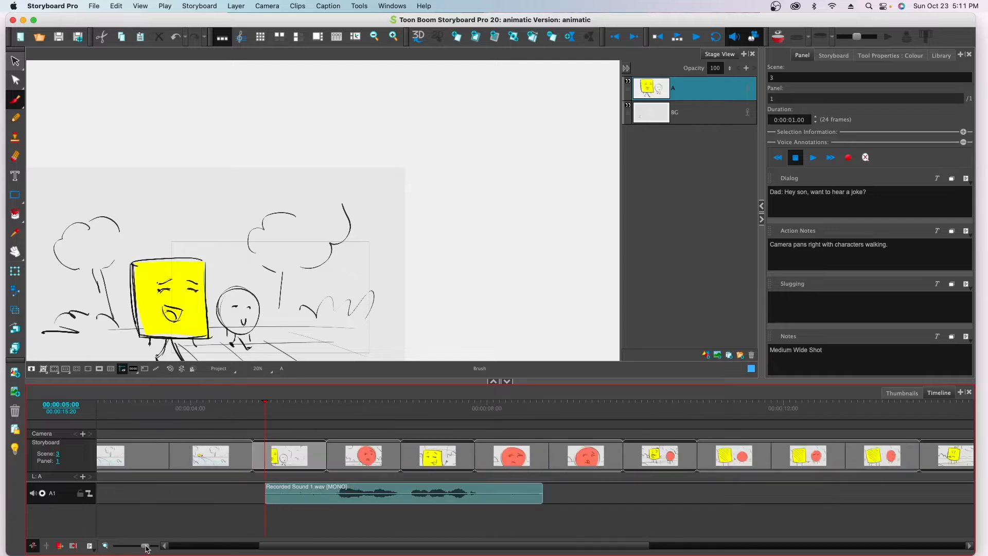
{"action": "left_click_drag", "start_coordinate": [265, 488], "coordinate": [330, 486]}
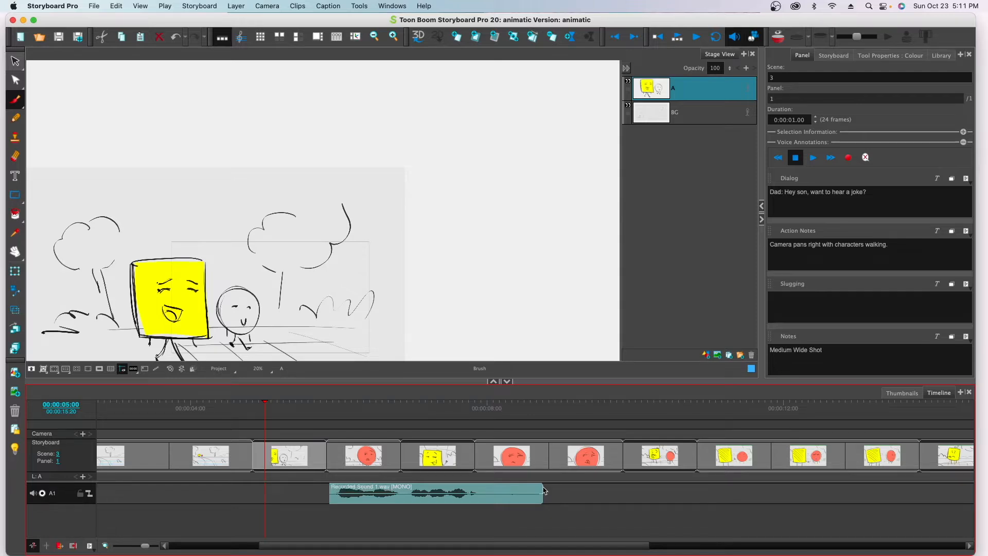
{"action": "left_click_drag", "start_coordinate": [542, 488], "coordinate": [487, 487]}
{"action": "left_click_drag", "start_coordinate": [403, 489], "coordinate": [330, 495]}
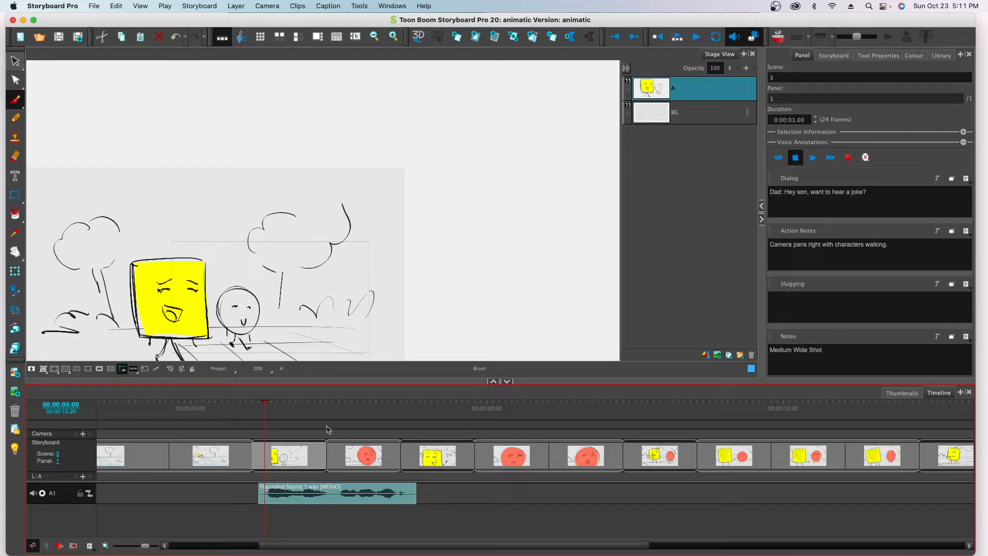
Step: Extend scene 3's panel to just past the end of the recorded clip, and move the playhead to 00:00:07:07 in scene 4
{"action": "left_click_drag", "start_coordinate": [325, 453], "coordinate": [422, 459]}
{"action": "left_click_drag", "start_coordinate": [271, 418], "coordinate": [435, 415]}
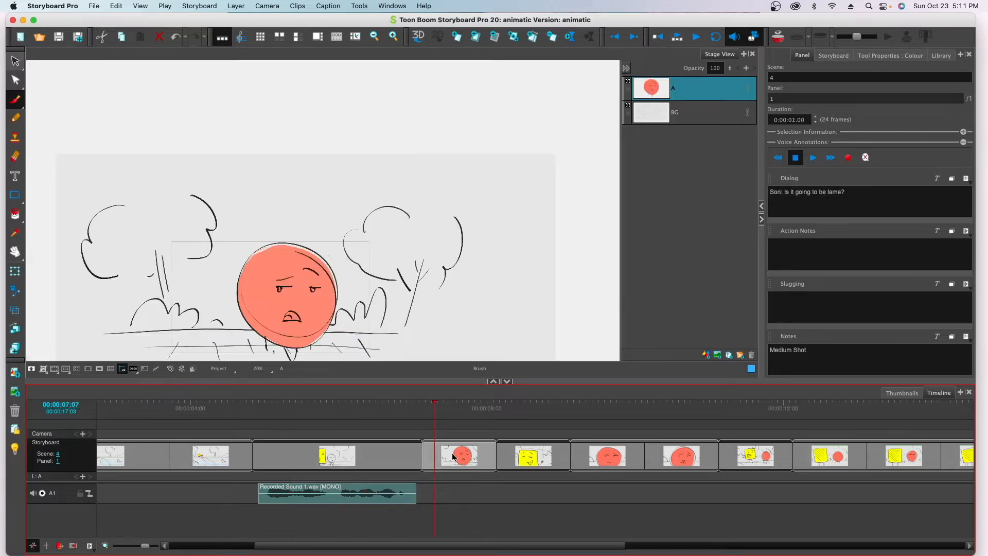
{"action": "left_click", "coordinate": [807, 207]}
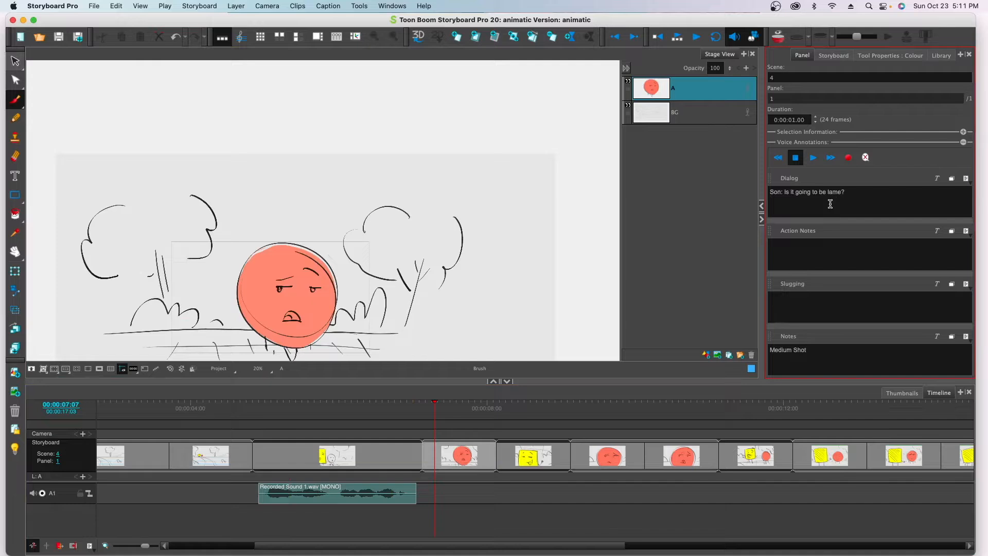
Step: Add a second audio track below A1 in the timeline, keeping the playhead near the start of scene 4
{"action": "left_click", "coordinate": [127, 531]}
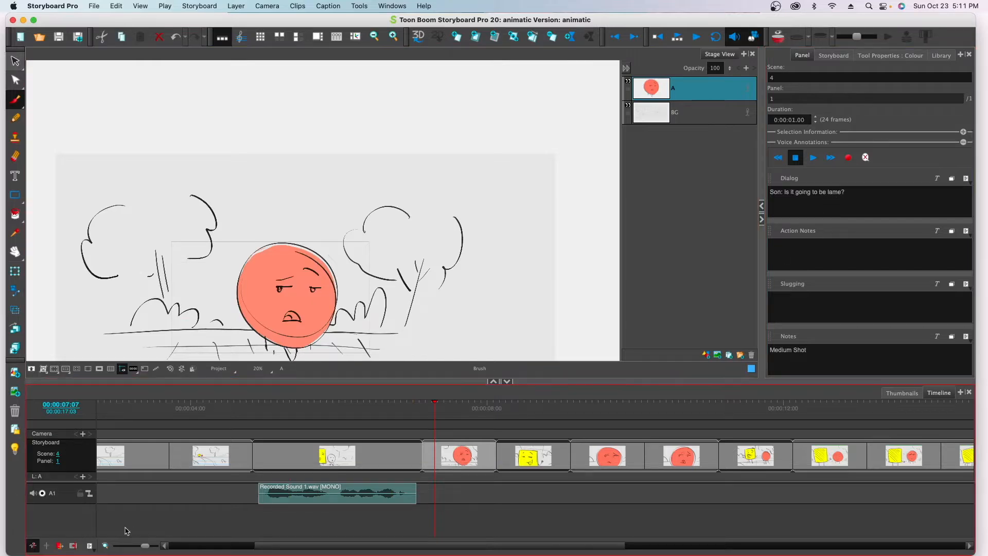
{"action": "right_click", "coordinate": [72, 519]}
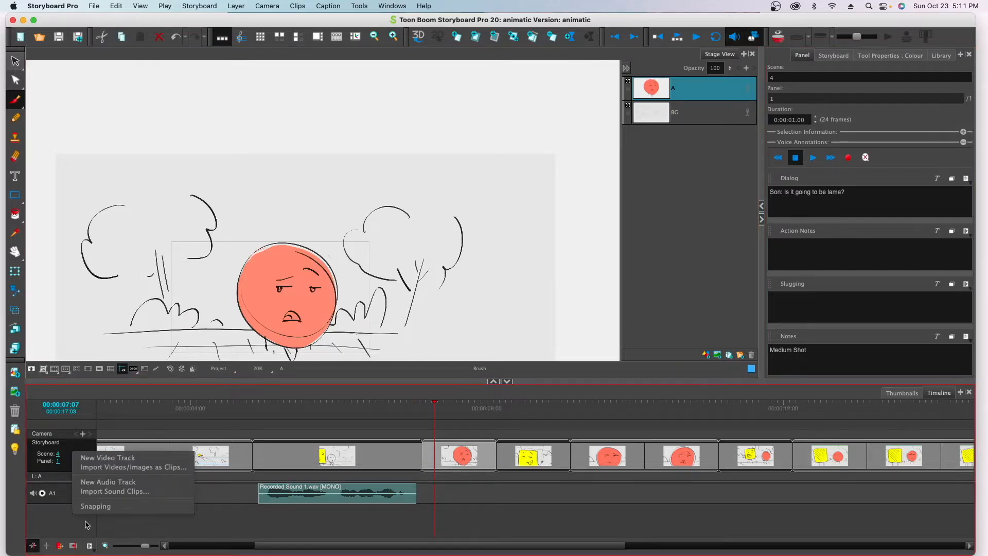
{"action": "left_click", "coordinate": [71, 523]}
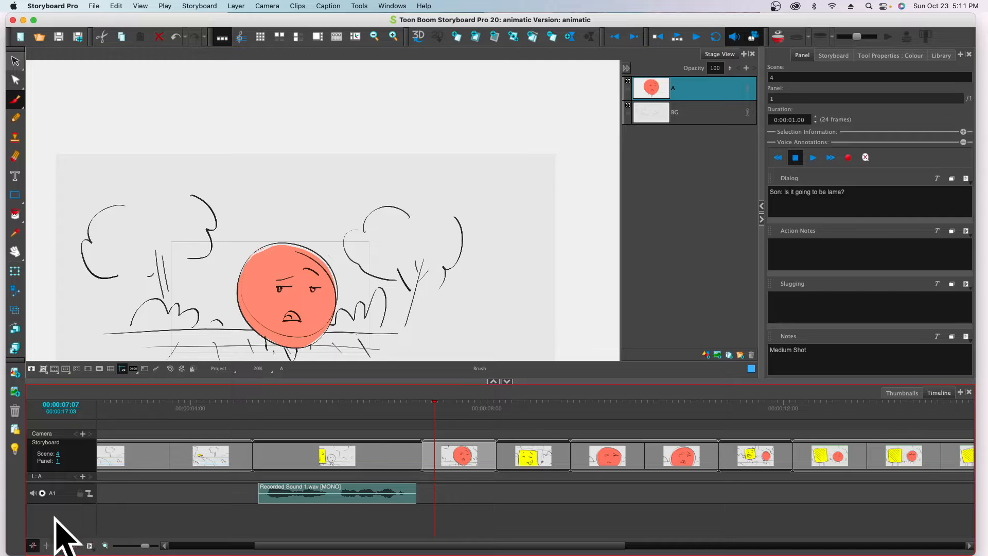
{"action": "right_click", "coordinate": [55, 515]}
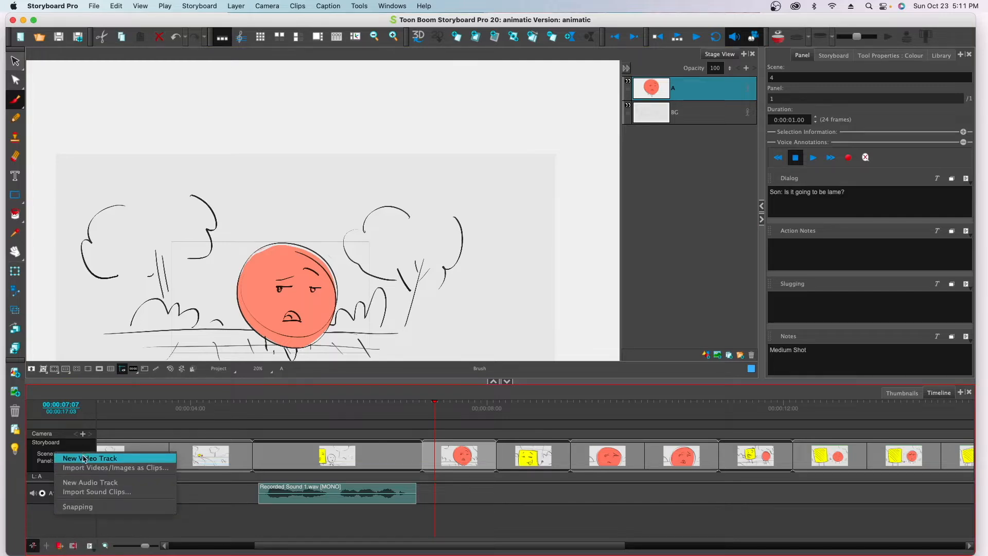
{"action": "left_click", "coordinate": [89, 484]}
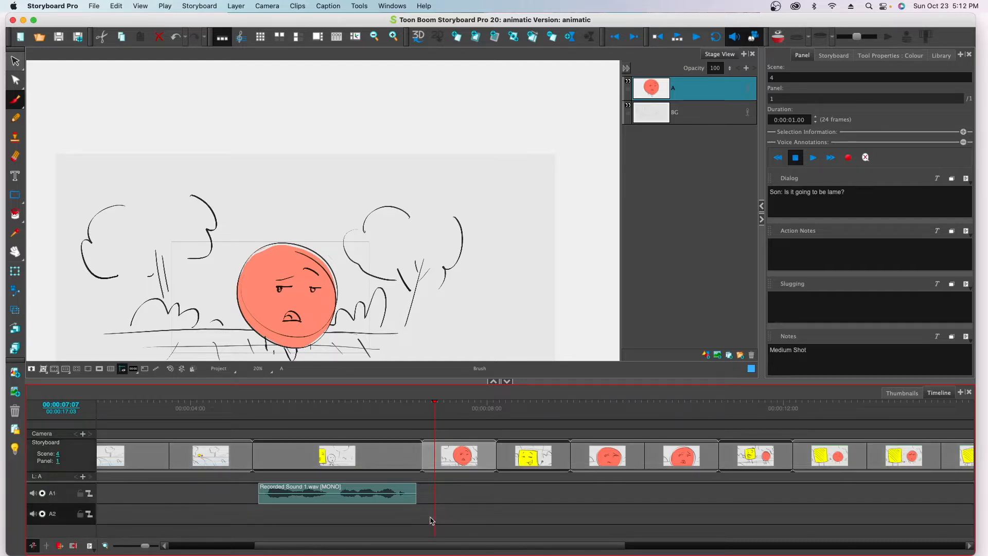
{"action": "left_click", "coordinate": [429, 412]}
{"action": "left_click", "coordinate": [429, 413]}
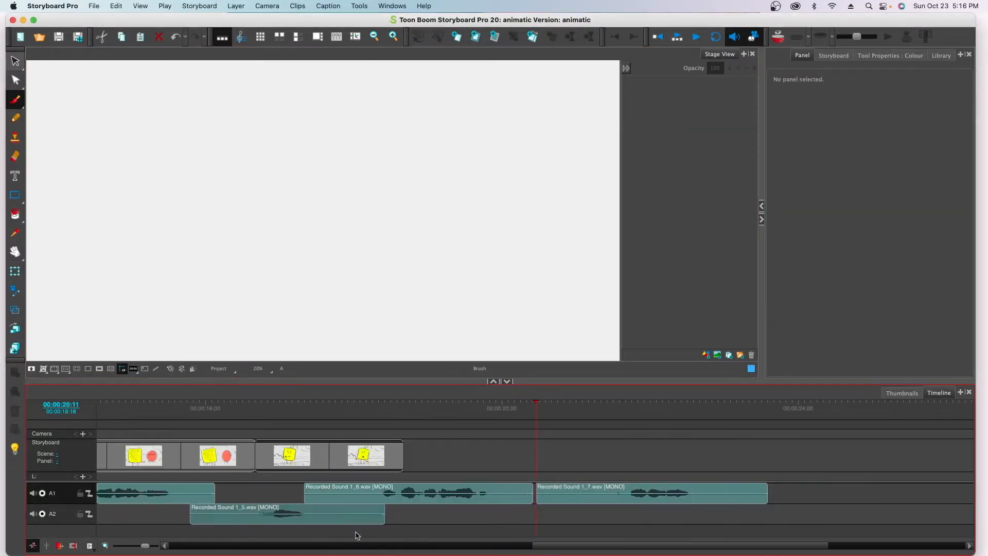
Step: Extend scene 5's panel to just past the end of the dad's clip, for a duration of 3 seconds 14 frames
{"action": "left_click_drag", "start_coordinate": [566, 547], "coordinate": [307, 552]}
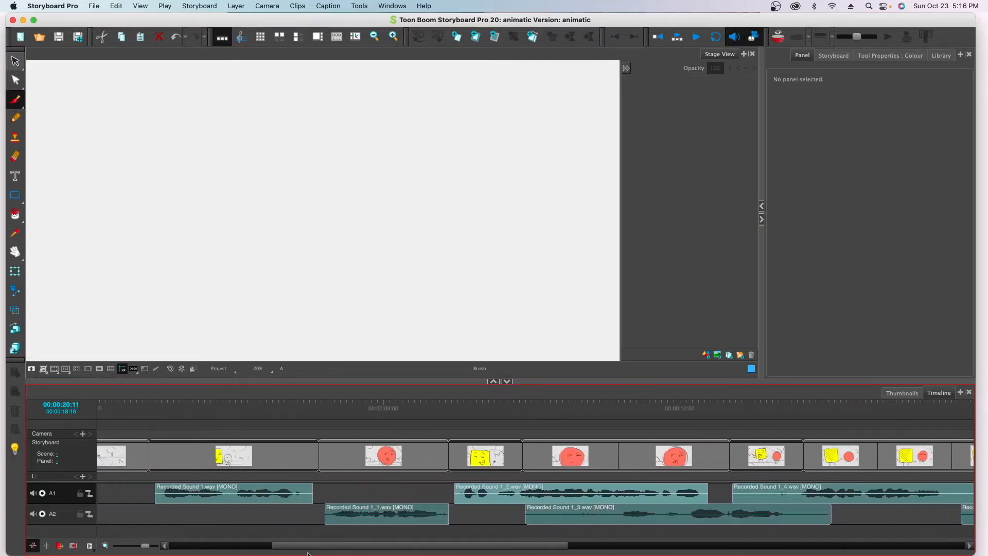
{"action": "left_click_drag", "start_coordinate": [521, 452], "coordinate": [710, 463]}
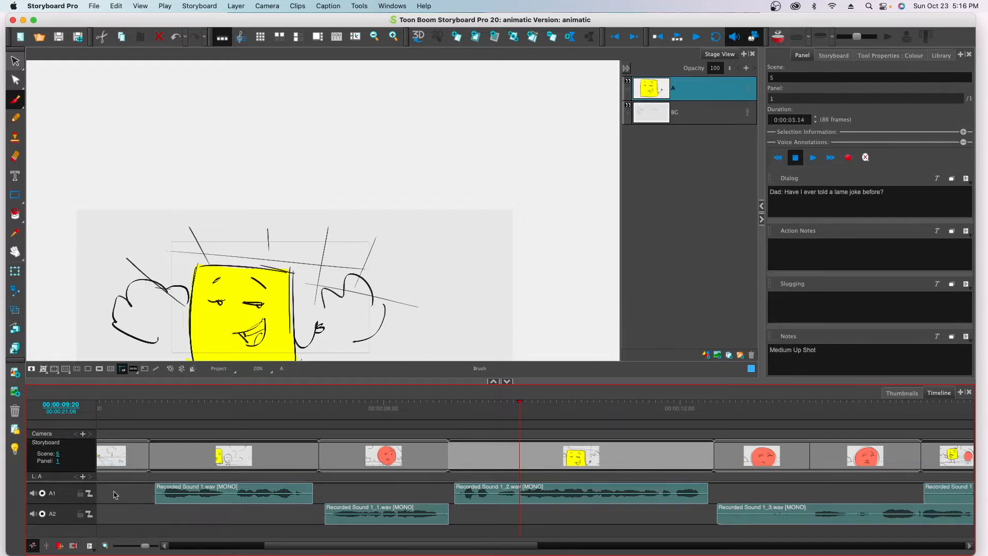
{"action": "right_click", "coordinate": [65, 498]}
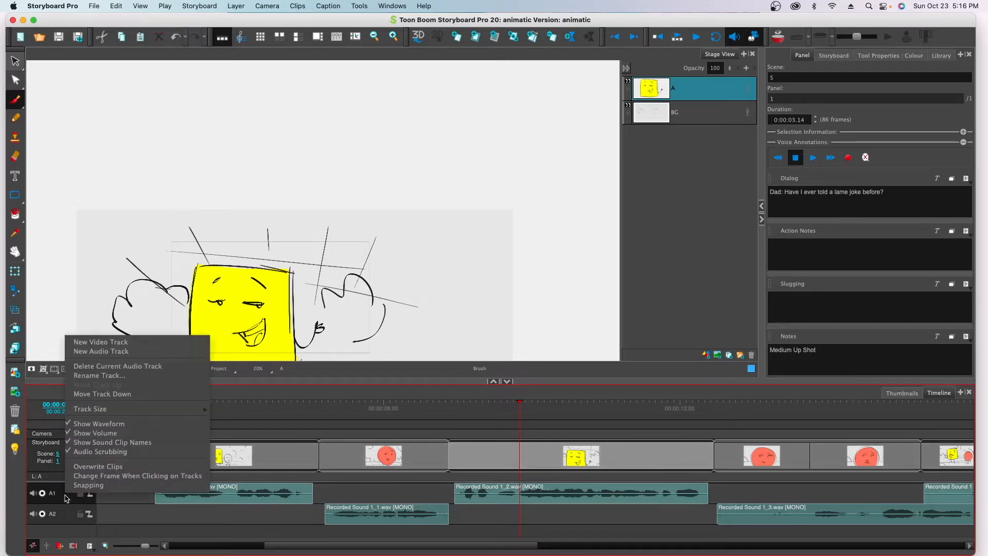
{"action": "left_click", "coordinate": [113, 501]}
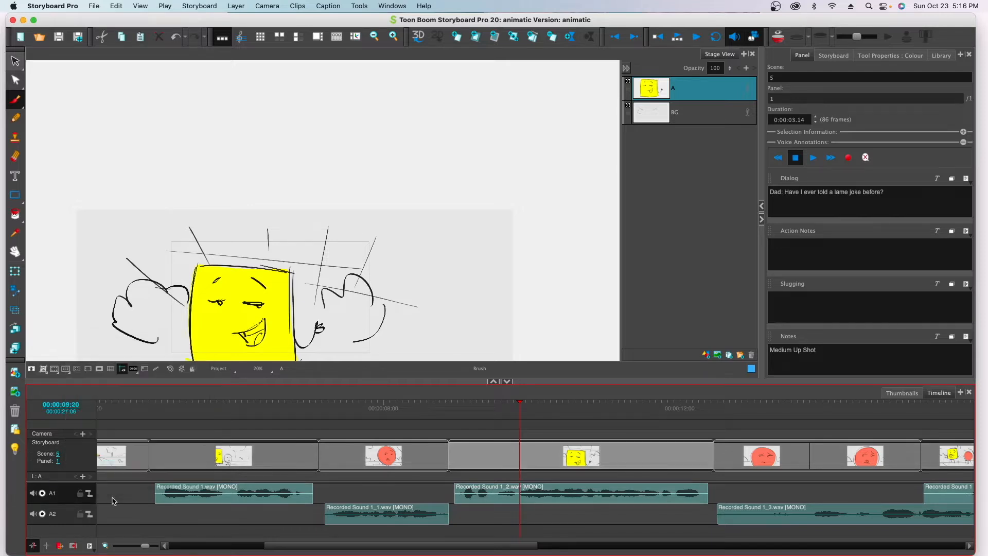
{"action": "right_click", "coordinate": [167, 497]}
{"action": "mouse_move", "coordinate": [212, 473]}
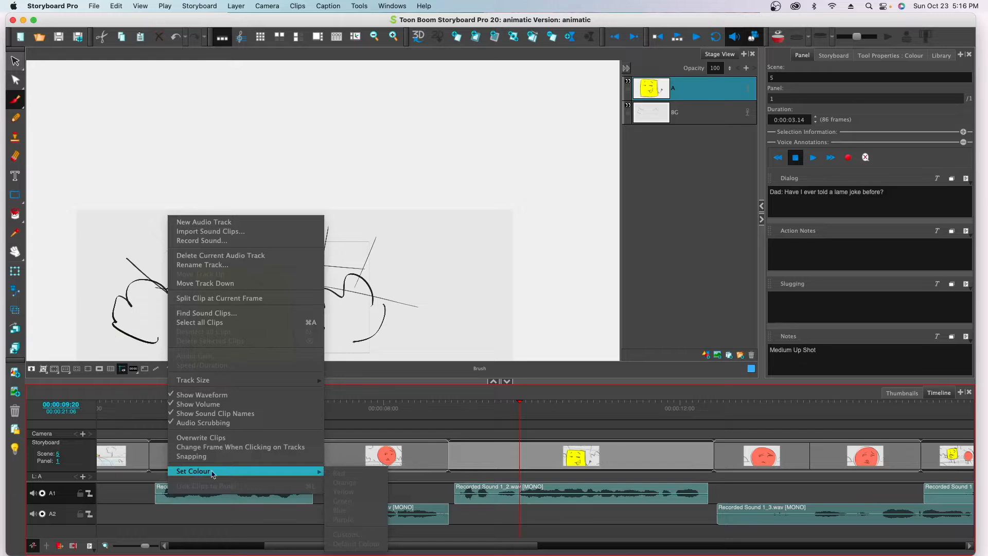
{"action": "left_click", "coordinate": [245, 502]}
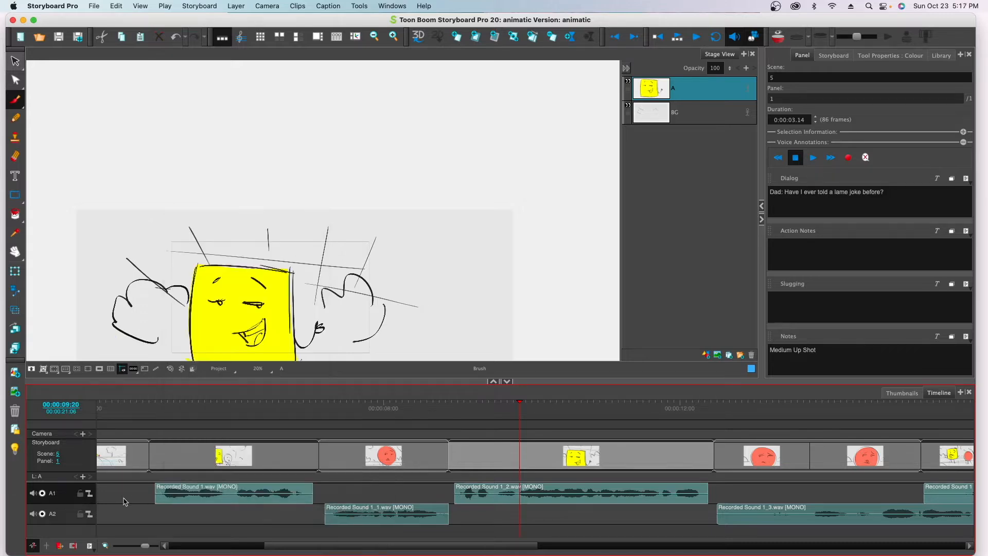
Step: Set the colour of all the dad's sound clips on track A1 to yellow
{"action": "left_click_drag", "start_coordinate": [149, 549], "coordinate": [134, 547]}
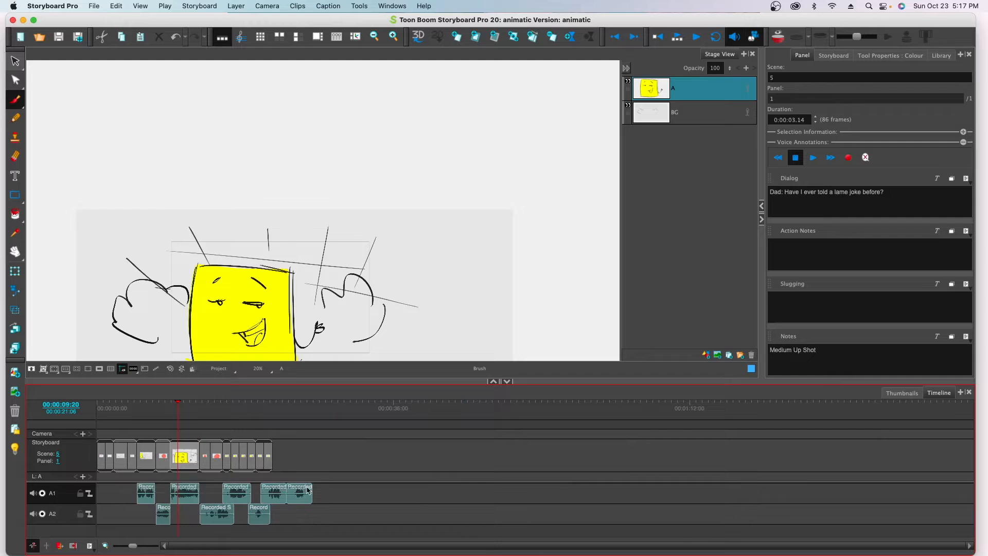
{"action": "right_click", "coordinate": [271, 492]}
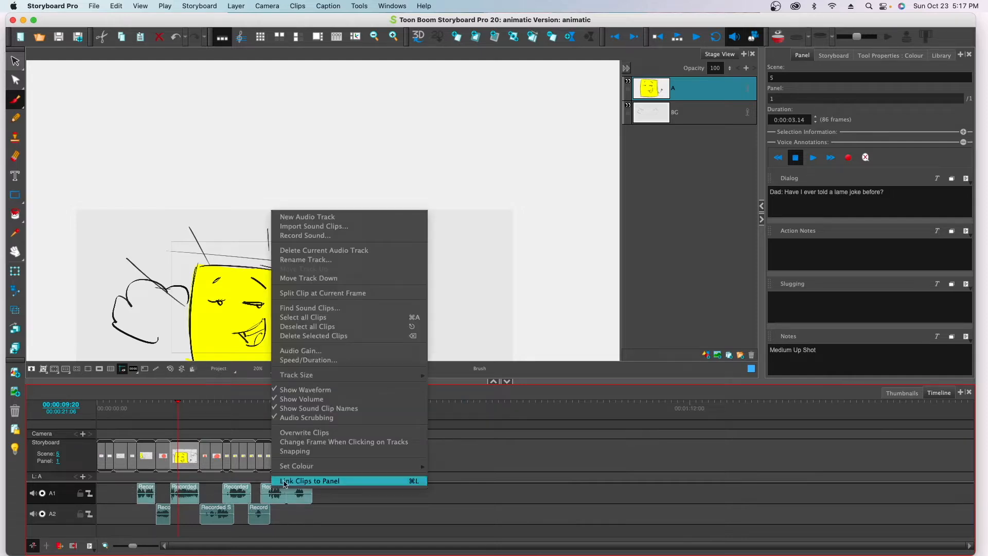
{"action": "mouse_move", "coordinate": [299, 466]}
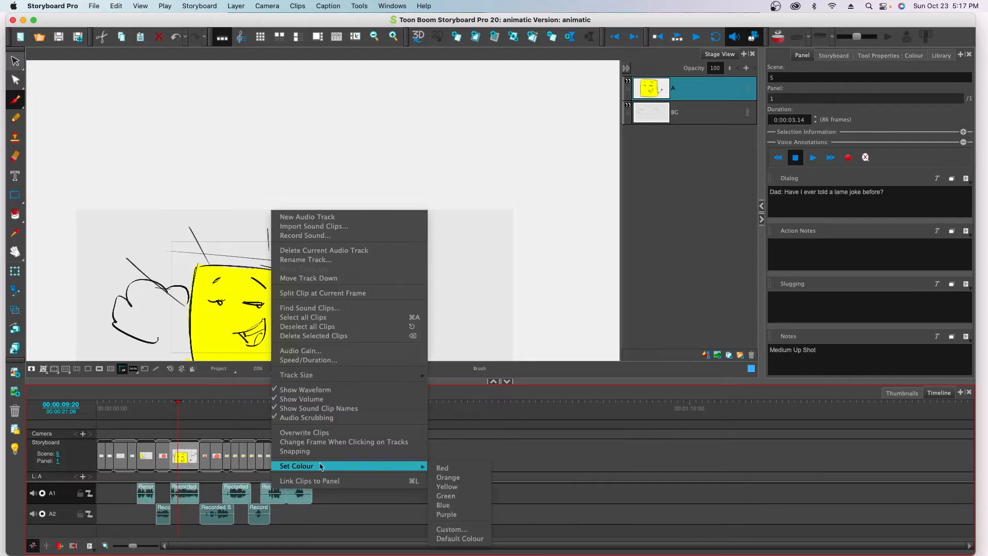
{"action": "left_click", "coordinate": [446, 487]}
Step: Set the colour of all the son's sound clips on track A2 to red
{"action": "left_click", "coordinate": [225, 520]}
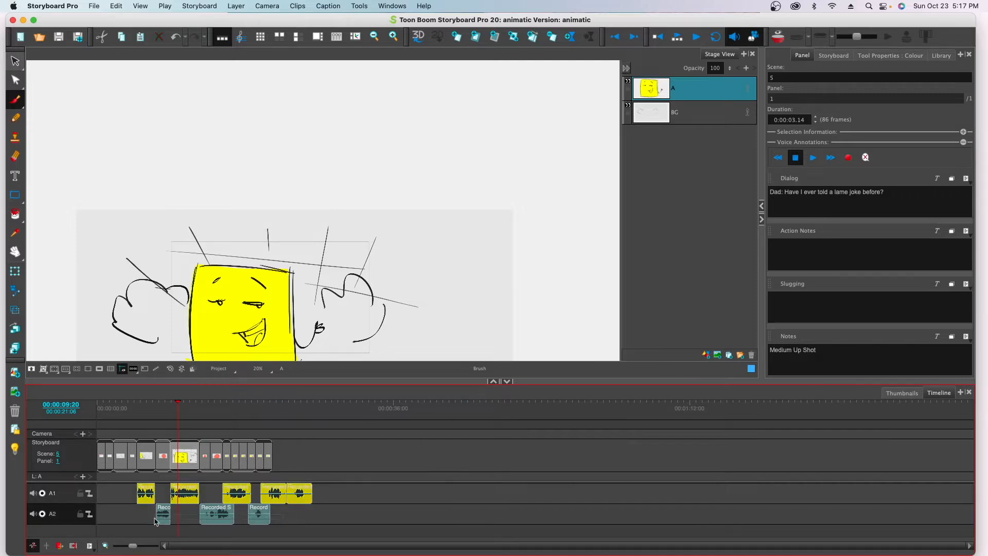
{"action": "right_click", "coordinate": [224, 523]}
{"action": "mouse_move", "coordinate": [254, 499]}
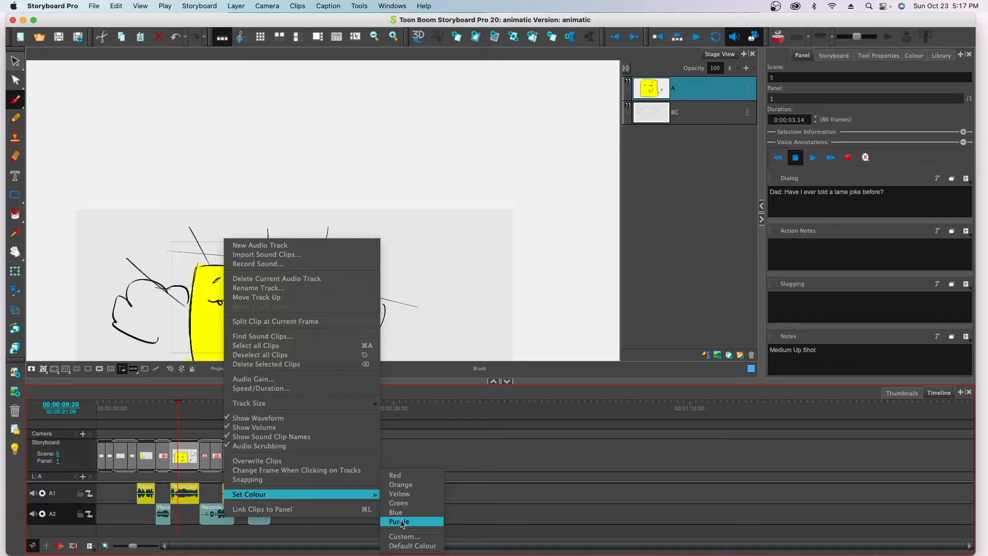
{"action": "left_click", "coordinate": [397, 478]}
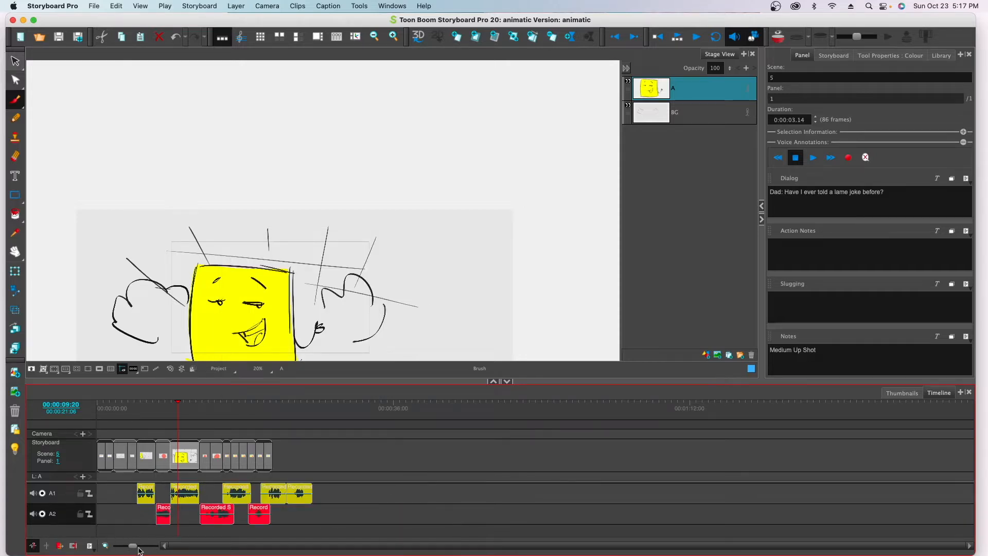
Step: Trim the silence from both ends of the son's clip at scene 6 and shorten the scene's two panels to match it
{"action": "left_click_drag", "start_coordinate": [135, 549], "coordinate": [145, 549]}
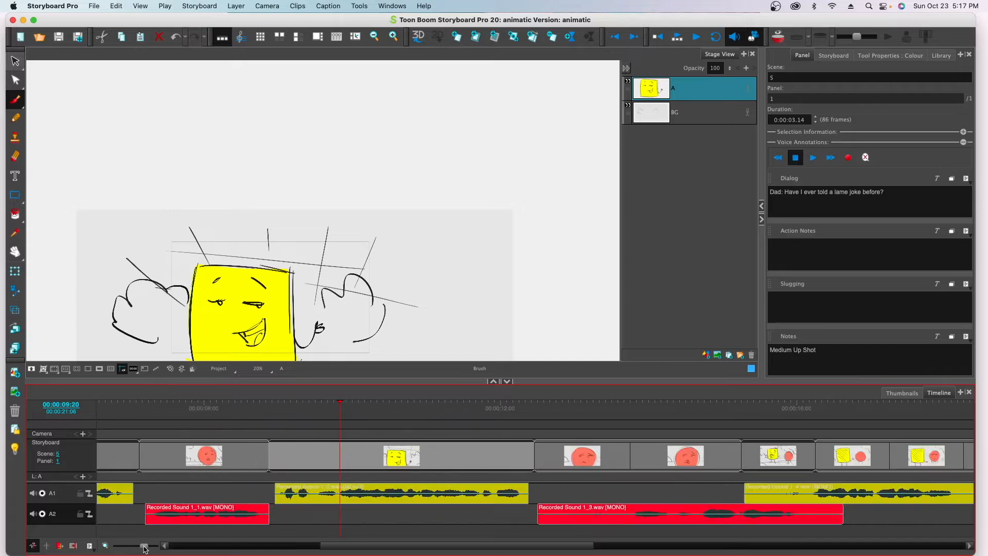
{"action": "left_click", "coordinate": [548, 465]}
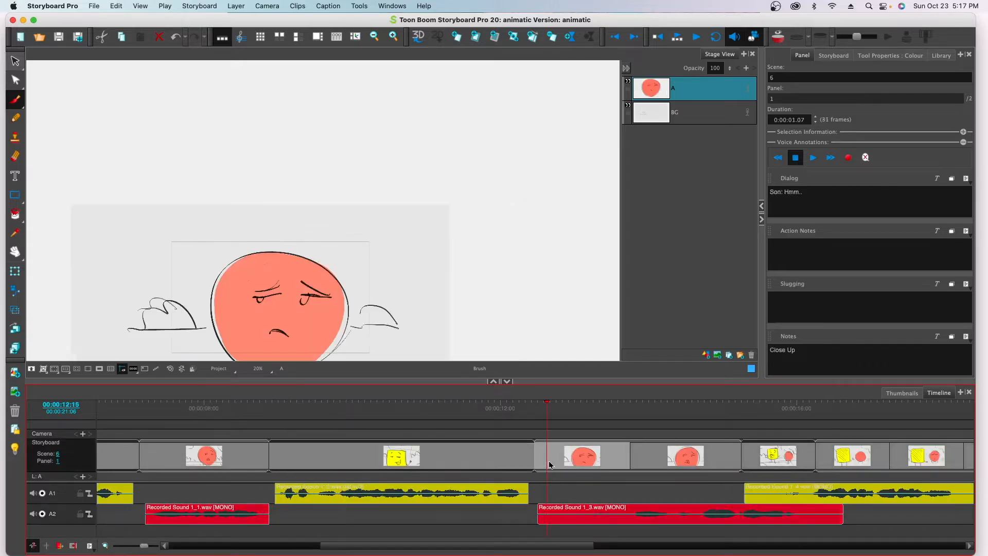
{"action": "left_click_drag", "start_coordinate": [538, 519], "coordinate": [583, 512]}
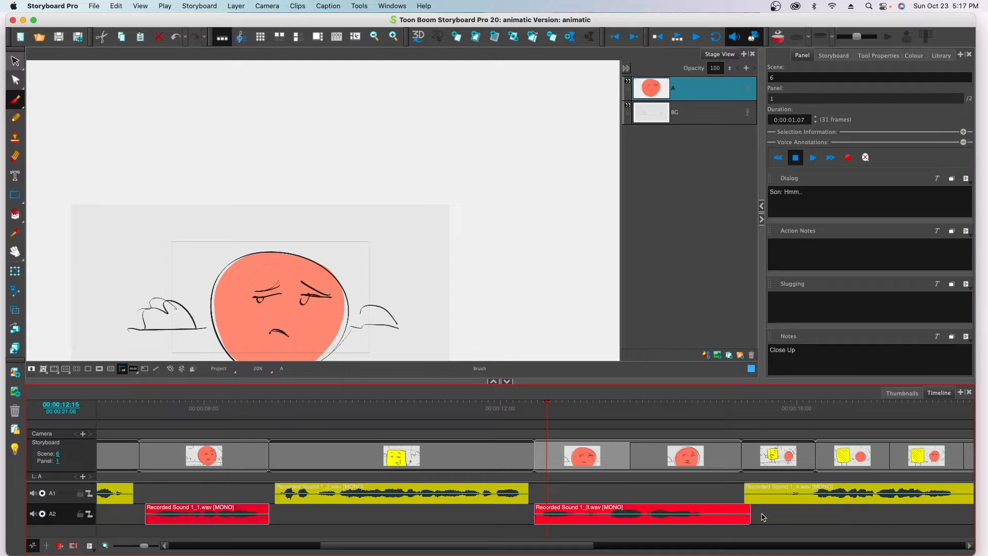
{"action": "left_click_drag", "start_coordinate": [748, 515], "coordinate": [711, 515]}
{"action": "left_click_drag", "start_coordinate": [626, 451], "coordinate": [605, 452]}
{"action": "left_click_drag", "start_coordinate": [718, 451], "coordinate": [710, 451]}
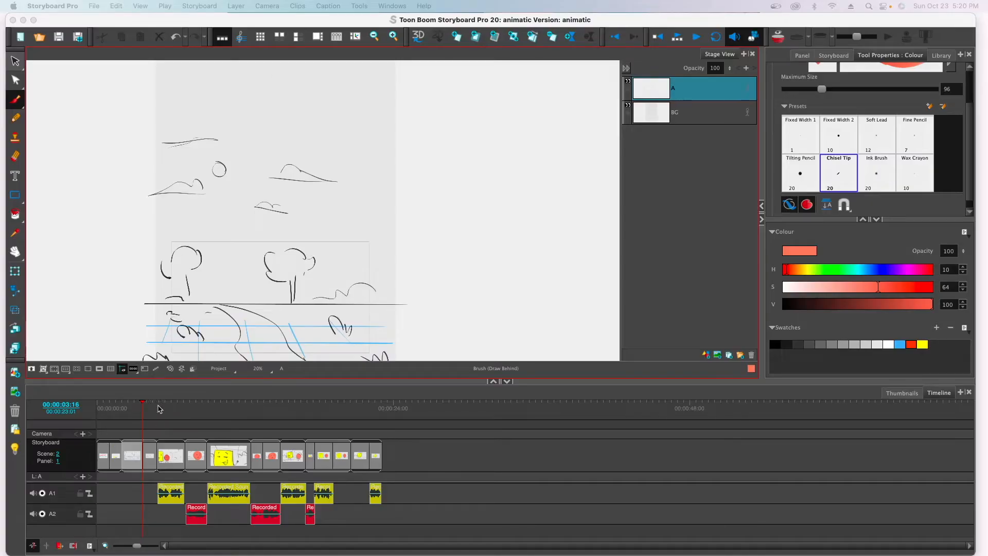
Step: Go to the first panel of scene 2 in the timeline and display its panel information and notes
{"action": "left_click", "coordinate": [143, 413]}
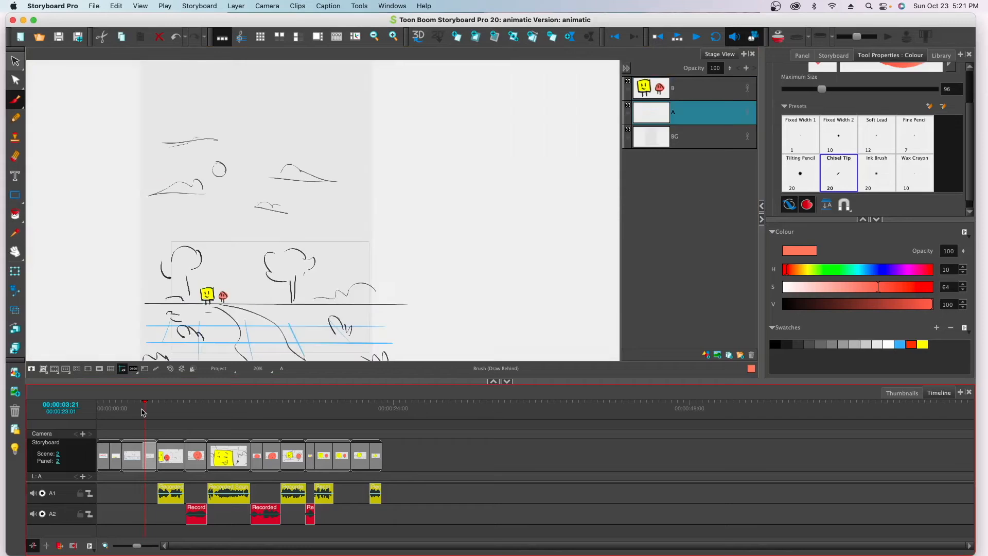
{"action": "left_click", "coordinate": [124, 413]}
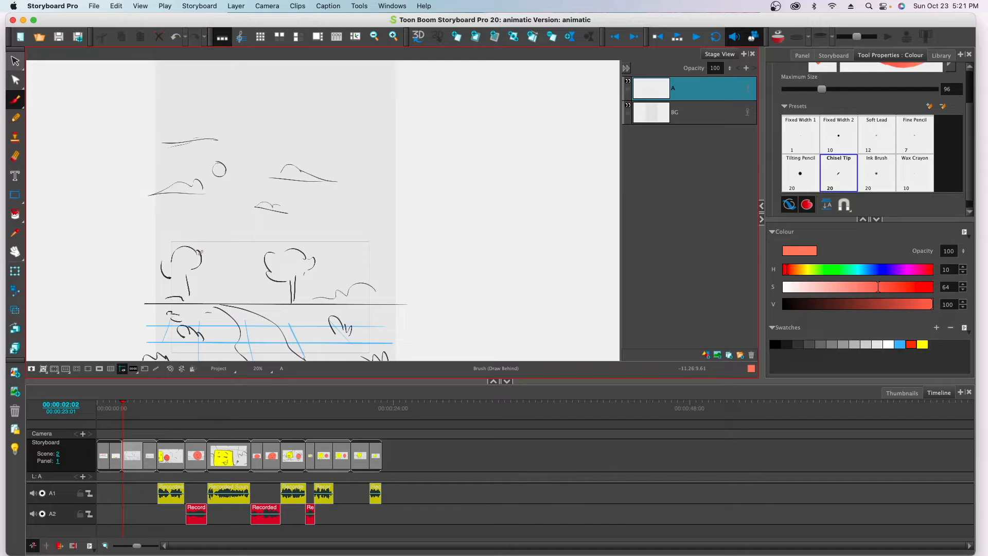
{"action": "left_click_drag", "start_coordinate": [123, 413], "coordinate": [125, 414]}
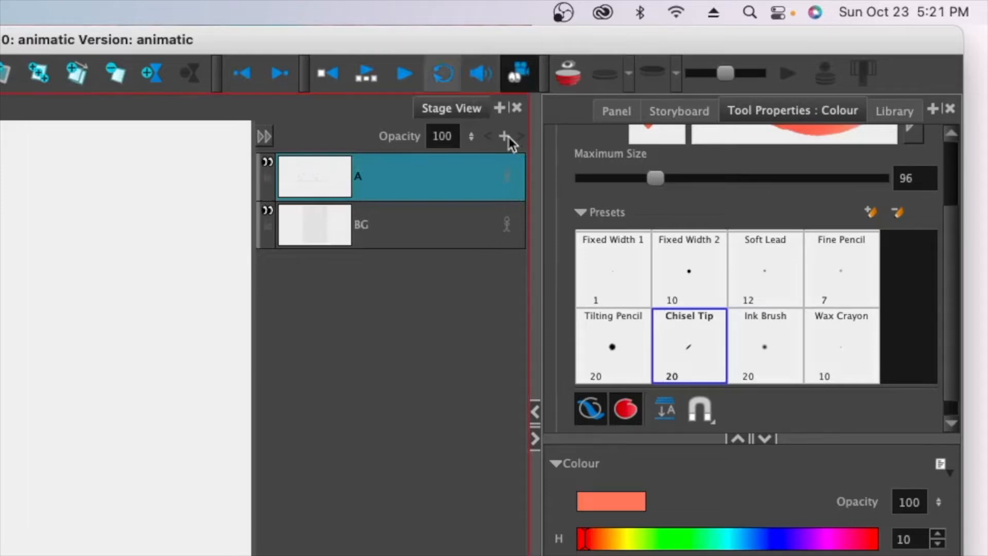
{"action": "left_click", "coordinate": [685, 112]}
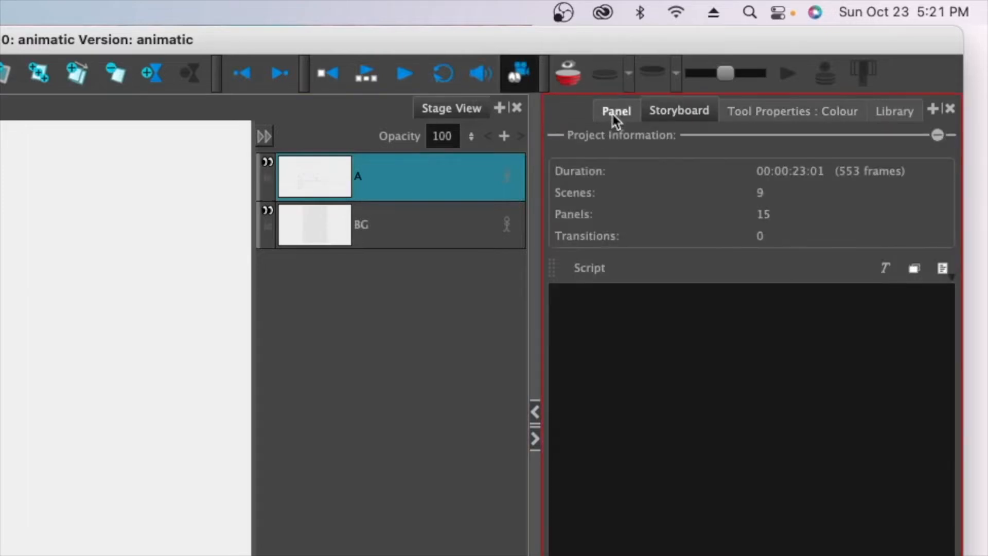
{"action": "left_click", "coordinate": [614, 119]}
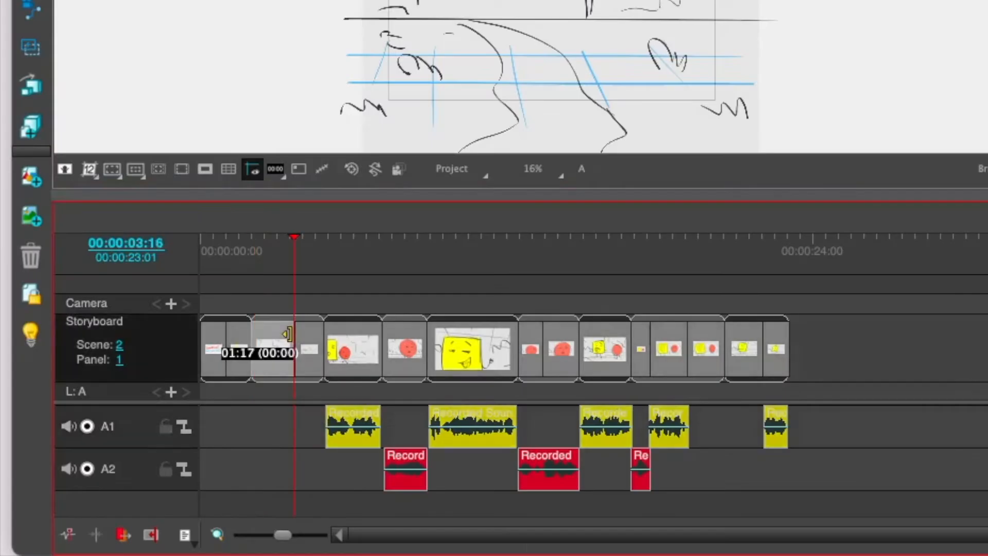
Step: Set the duration of scene 2's first panel to 1 second 20 frames and lengthen its second panel by about 3 seconds
{"action": "left_click_drag", "start_coordinate": [288, 333], "coordinate": [319, 315]}
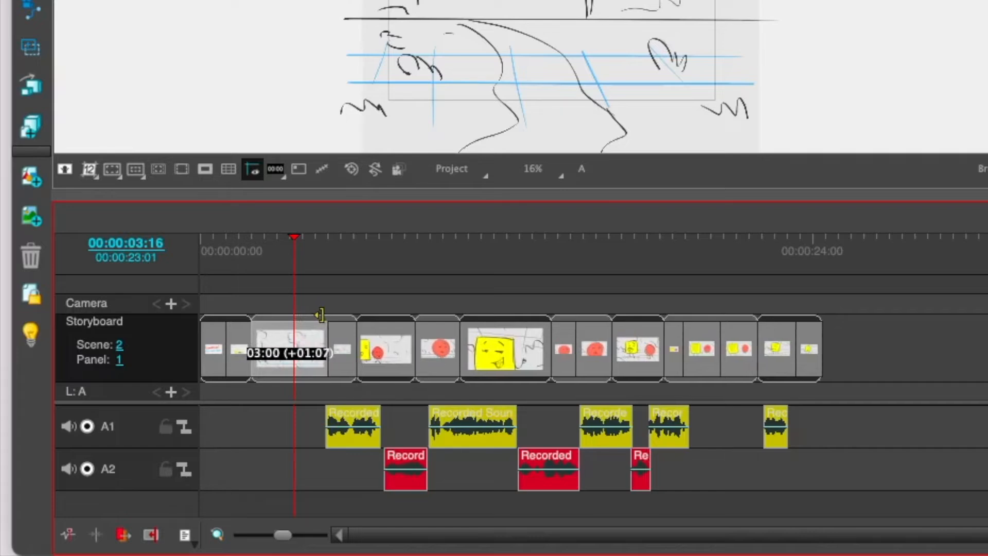
{"action": "left_click_drag", "start_coordinate": [321, 314], "coordinate": [294, 329]}
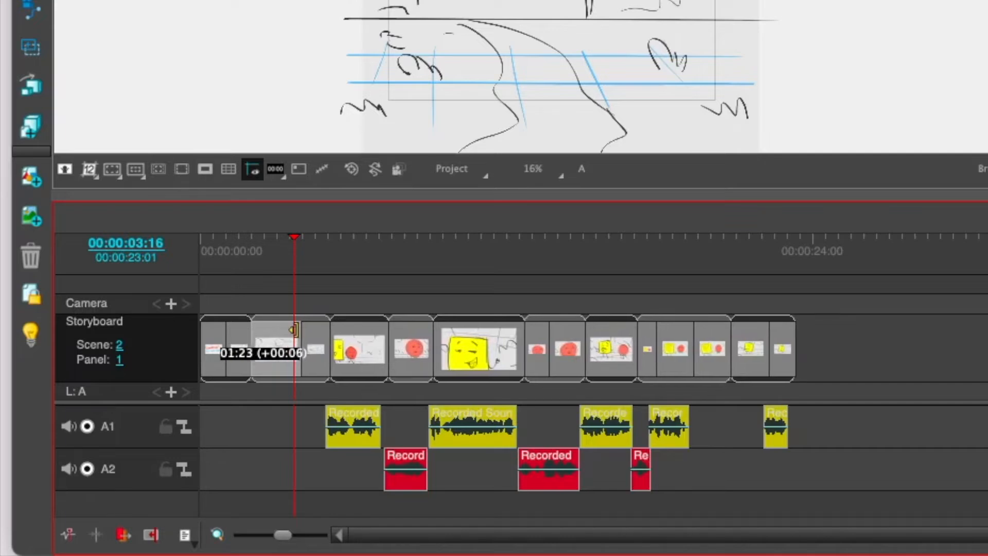
{"action": "left_click_drag", "start_coordinate": [294, 330], "coordinate": [293, 331]}
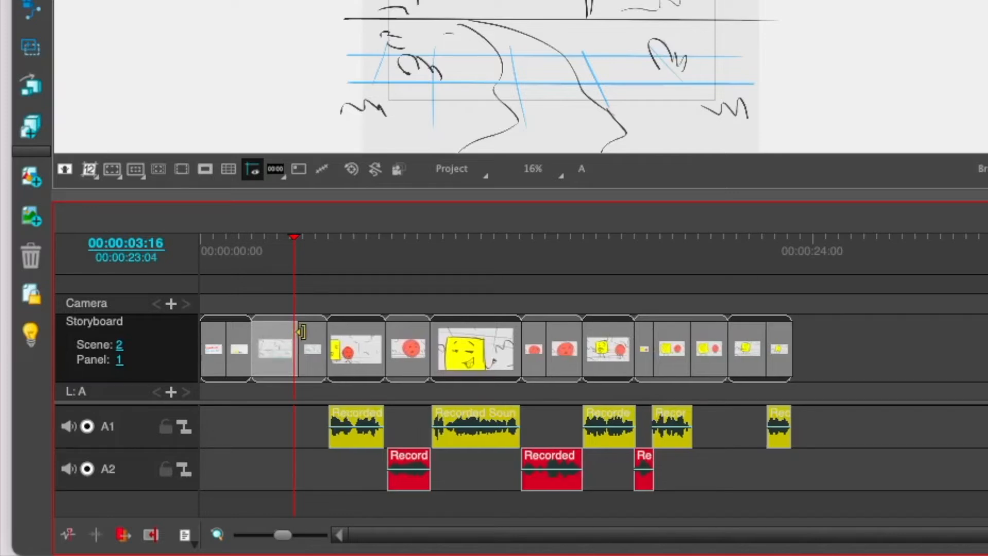
{"action": "left_click", "coordinate": [306, 340]}
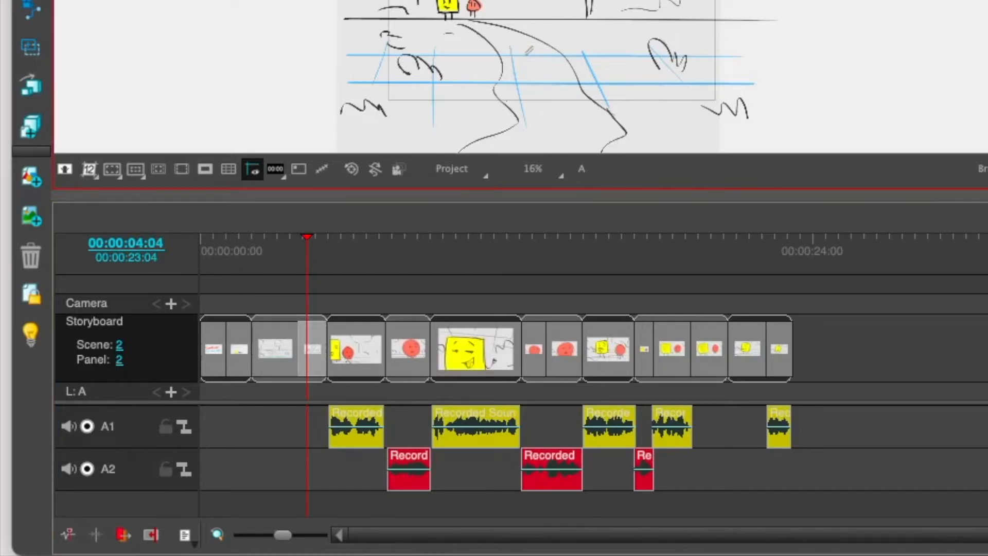
{"action": "left_click_drag", "start_coordinate": [324, 331], "coordinate": [387, 331]}
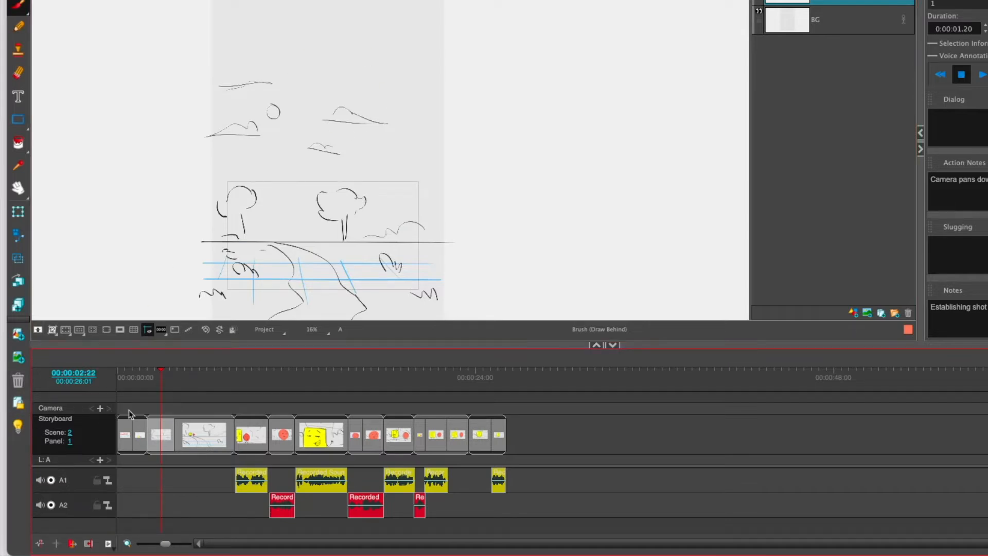
Step: Add a camera keyframe at 00:00:02:22 in scene 2's first panel and move the camera frame up to the clouds and sun
{"action": "left_click", "coordinate": [101, 410]}
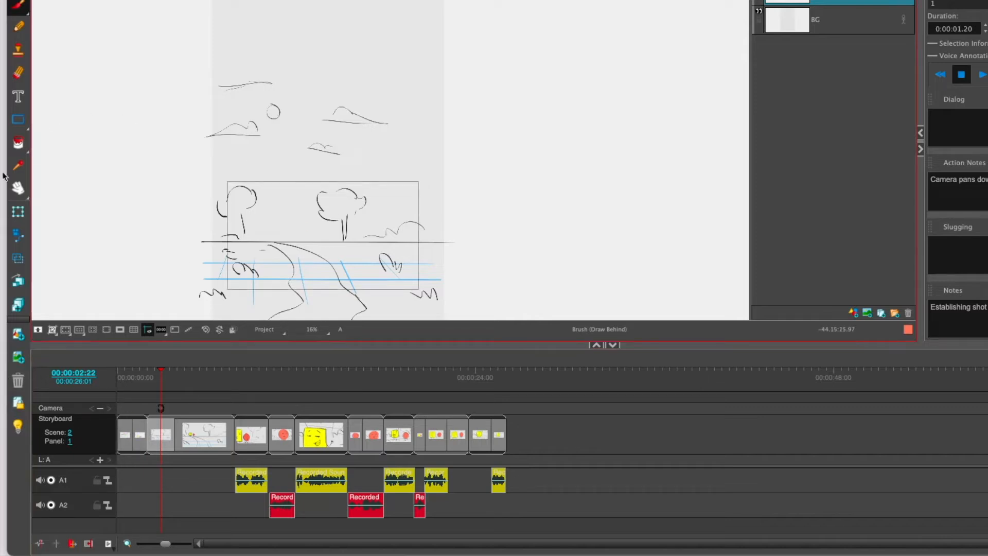
{"action": "left_click", "coordinate": [17, 235]}
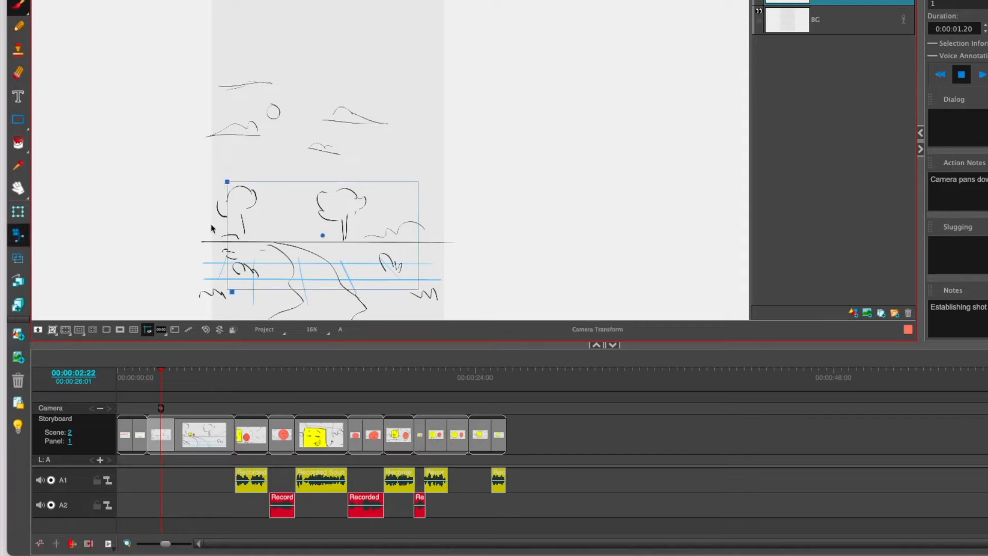
{"action": "left_click_drag", "start_coordinate": [324, 236], "coordinate": [318, 119]}
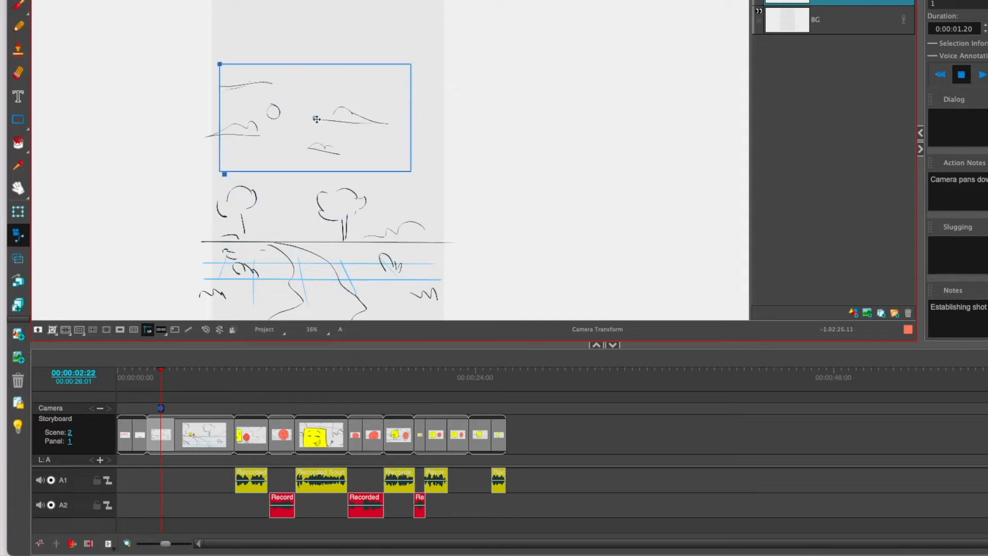
Step: Shrink the camera frame slightly and recentre it around the clouds and sun in scene 2's first panel
{"action": "left_click_drag", "start_coordinate": [217, 62], "coordinate": [230, 68]}
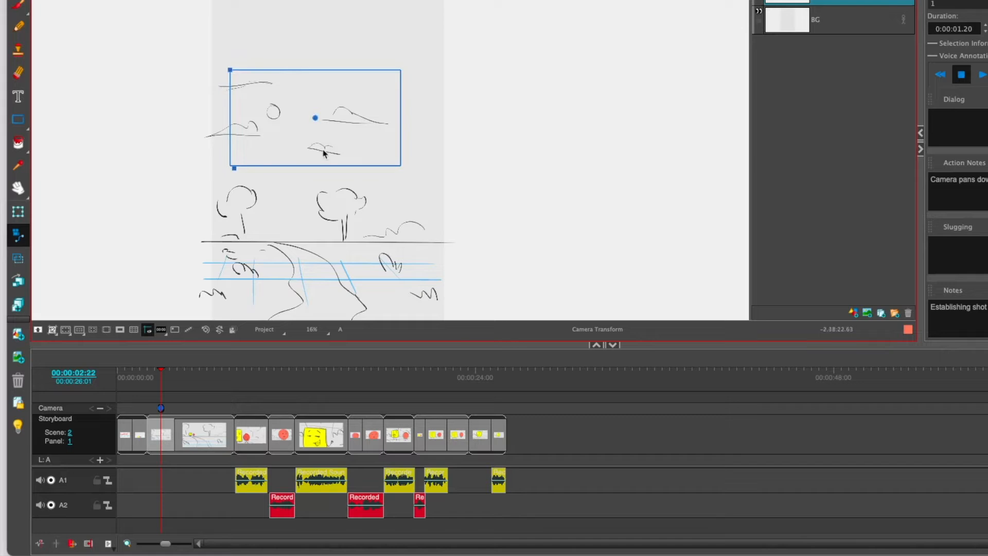
{"action": "left_click_drag", "start_coordinate": [315, 118], "coordinate": [308, 120]}
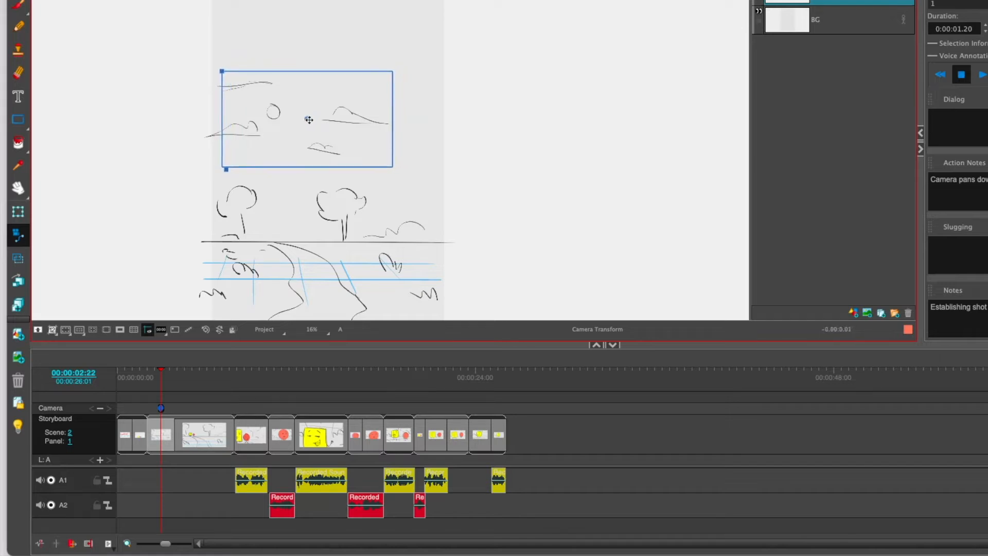
{"action": "scroll", "coordinate": [309, 120], "scroll_direction": "up", "scroll_amount": 1}
Step: Add a camera keyframe at 00:00:04:05 in scene 2's second panel and move the camera frame down to the trees, dad and son
{"action": "left_click", "coordinate": [164, 378]}
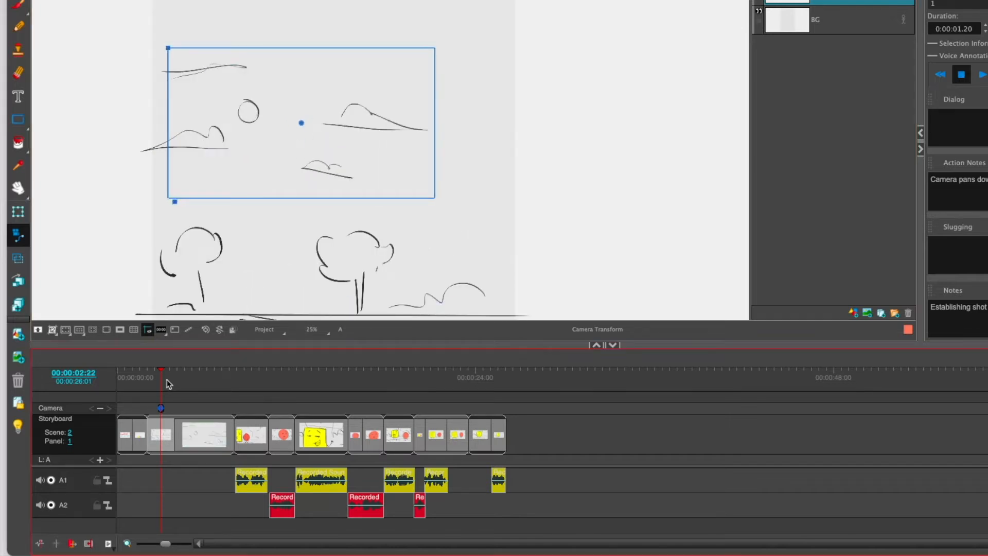
{"action": "left_click_drag", "start_coordinate": [162, 376], "coordinate": [180, 379]}
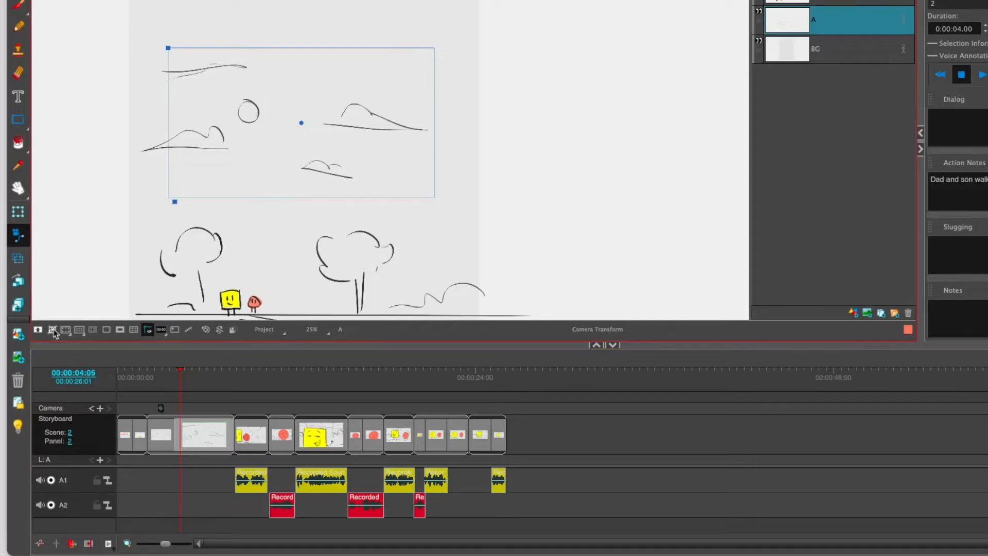
{"action": "left_click", "coordinate": [100, 409]}
{"action": "left_click", "coordinate": [183, 204]}
{"action": "scroll", "coordinate": [178, 203], "scroll_direction": "down", "scroll_amount": 2}
{"action": "scroll", "coordinate": [179, 204], "scroll_direction": "up", "scroll_amount": 8}
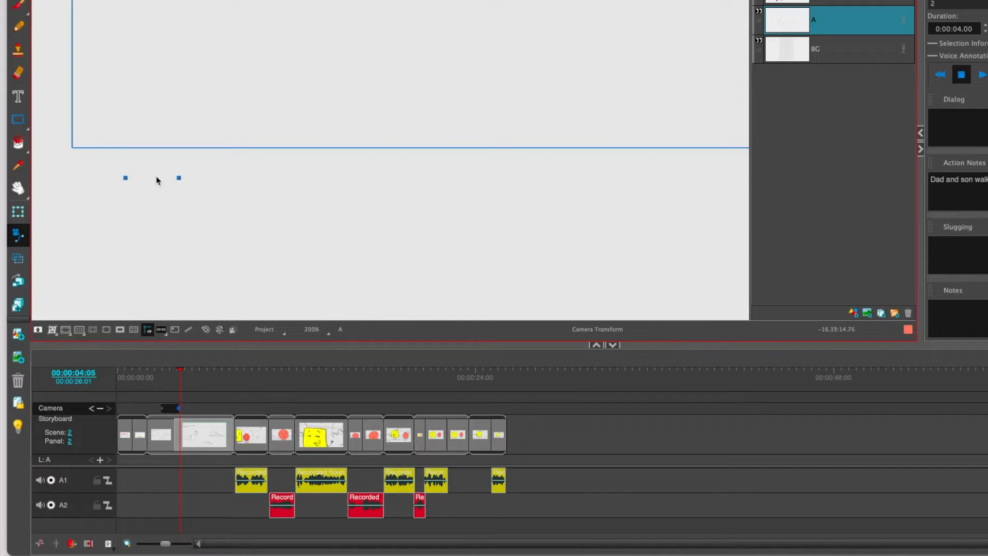
{"action": "scroll", "coordinate": [232, 239], "scroll_direction": "down", "scroll_amount": 4}
{"action": "scroll", "coordinate": [245, 206], "scroll_direction": "down", "scroll_amount": 3}
{"action": "left_click_drag", "start_coordinate": [310, 159], "coordinate": [316, 258]}
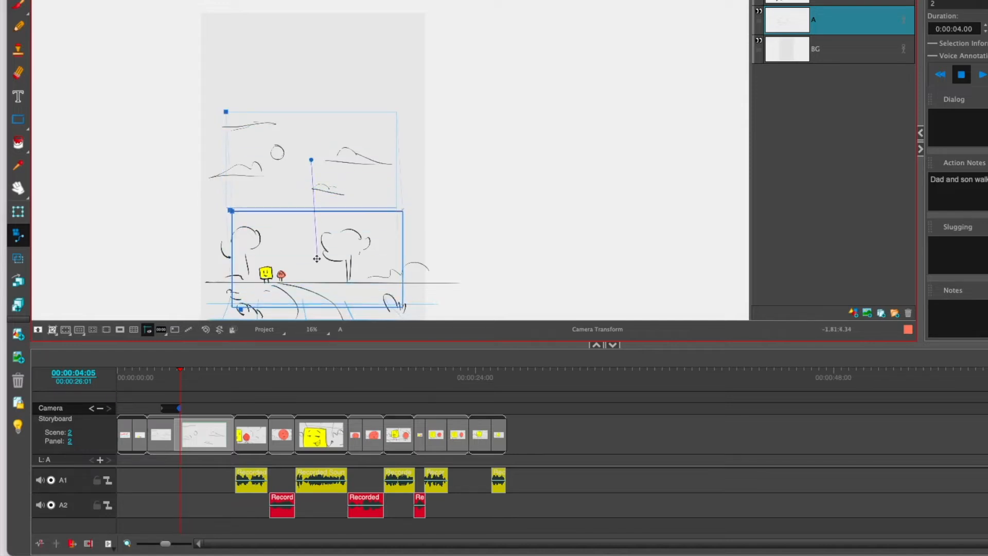
Step: Add two more camera keyframes in scene 2's second panel, at 00:00:05:15 and 00:00:06:18
{"action": "mouse_move", "coordinate": [179, 370]}
{"action": "left_mouse_down"}
{"action": "mouse_move", "coordinate": [159, 372]}
{"action": "mouse_move", "coordinate": [192, 370]}
{"action": "mouse_move", "coordinate": [154, 372]}
{"action": "mouse_move", "coordinate": [201, 379]}
{"action": "left_mouse_up"}
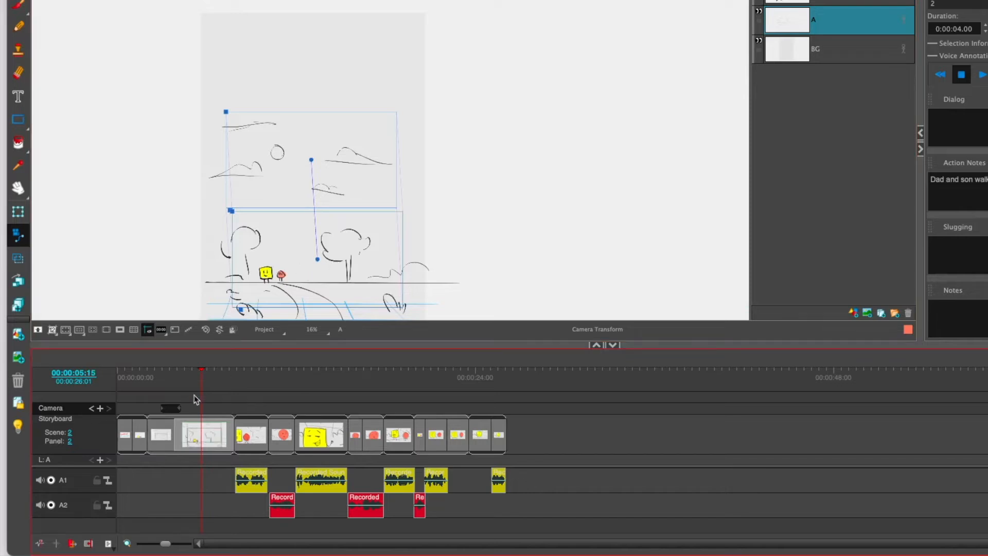
{"action": "left_click", "coordinate": [101, 408]}
{"action": "left_click_drag", "start_coordinate": [202, 378], "coordinate": [216, 380]}
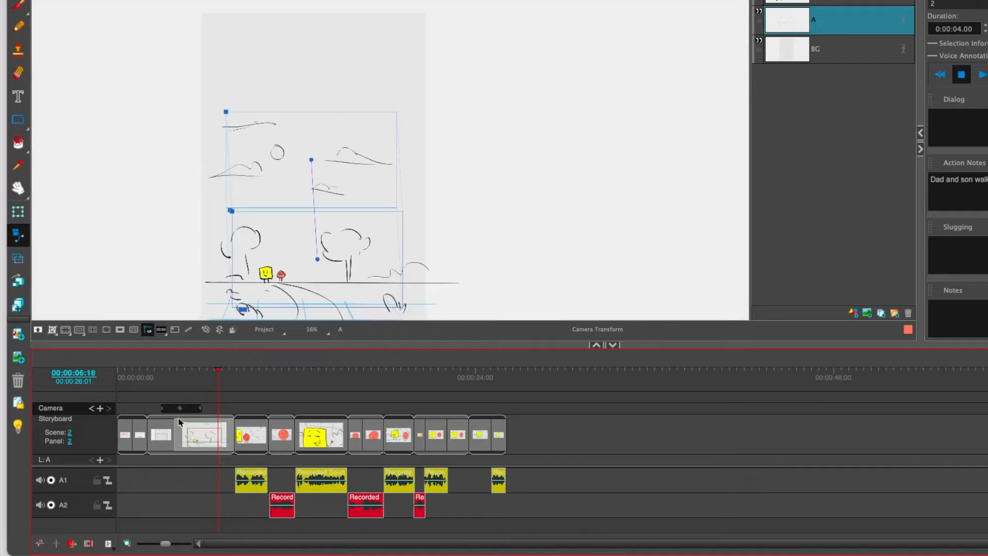
{"action": "left_click", "coordinate": [100, 409]}
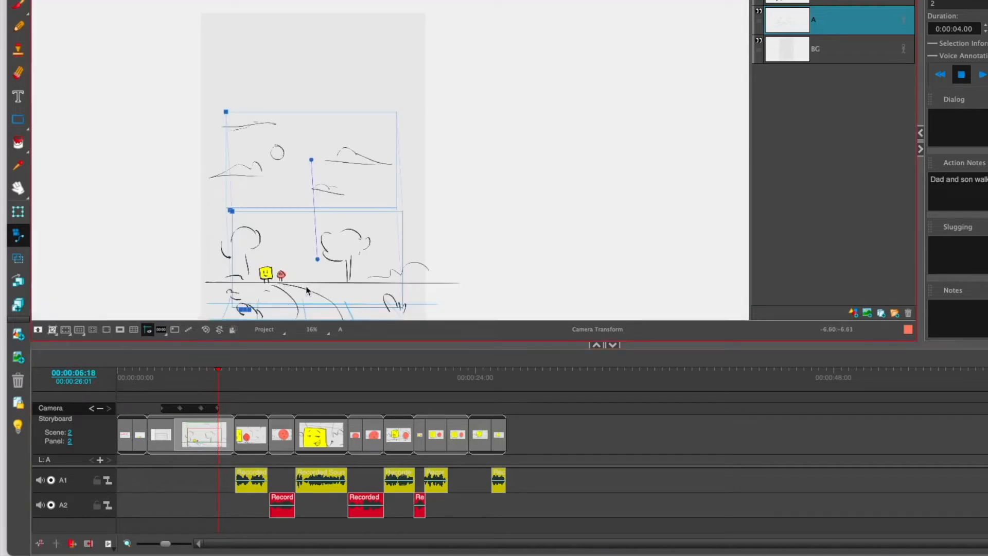
Step: Move the camera frame at 00:00:06:18 diagonally down and to the right, along the footpath
{"action": "scroll", "coordinate": [308, 291], "scroll_direction": "down", "scroll_amount": 1}
{"action": "scroll", "coordinate": [307, 291], "scroll_direction": "up", "scroll_amount": 1}
{"action": "scroll", "coordinate": [307, 291], "scroll_direction": "down", "scroll_amount": 4}
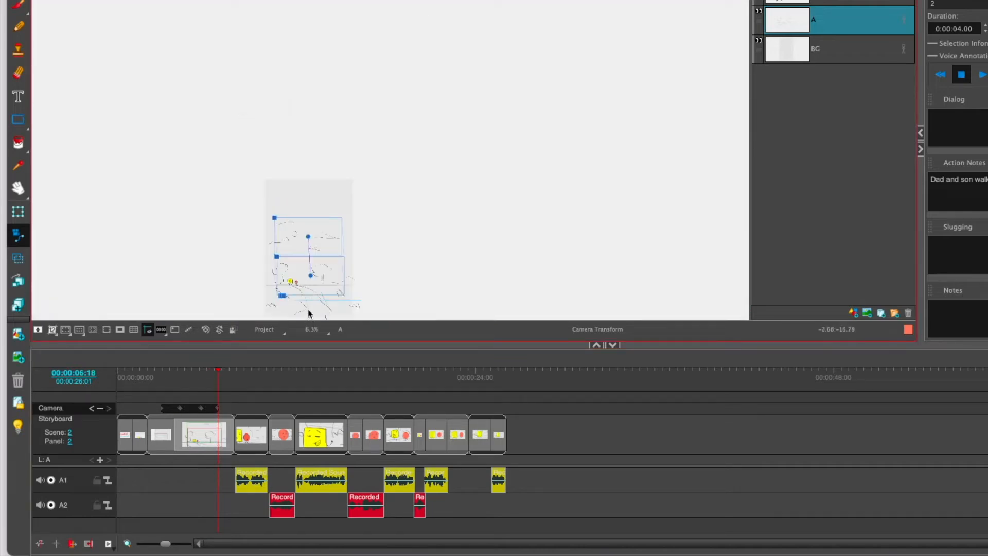
{"action": "scroll", "coordinate": [309, 311], "scroll_direction": "up", "scroll_amount": 4}
{"action": "scroll", "coordinate": [309, 312], "scroll_direction": "up", "scroll_amount": 1}
{"action": "left_click", "coordinate": [214, 260]}
{"action": "left_click_drag", "start_coordinate": [320, 181], "coordinate": [344, 205]}
Step: Play back scene 2's camera move starting from 00:00:02:08
{"action": "left_click", "coordinate": [171, 382]}
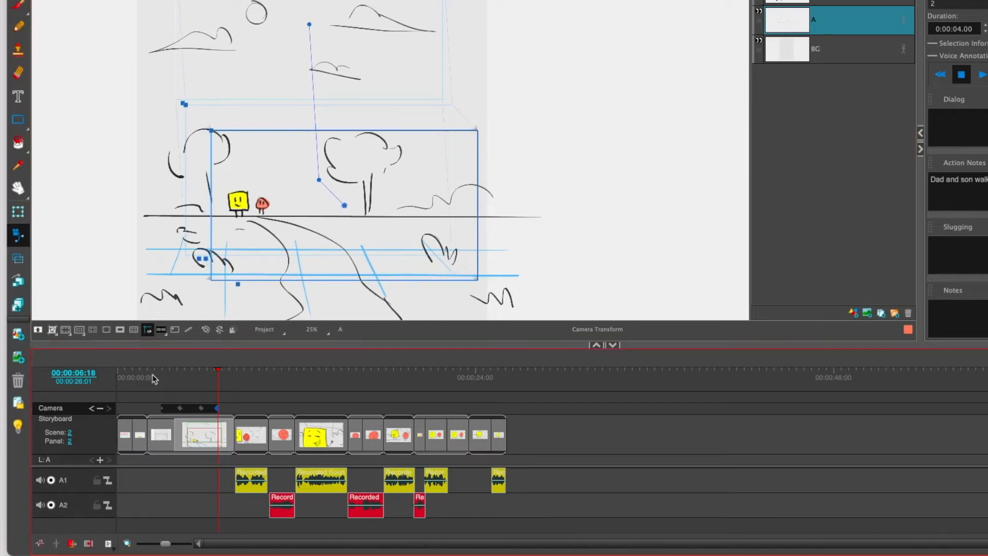
{"action": "left_click", "coordinate": [153, 379]}
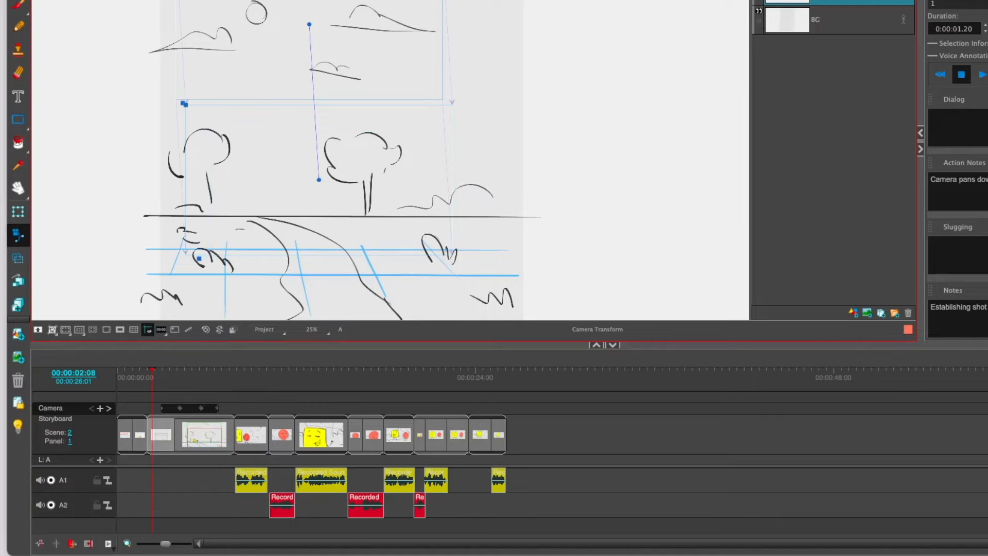
{"action": "key", "text": "shift+Return"}
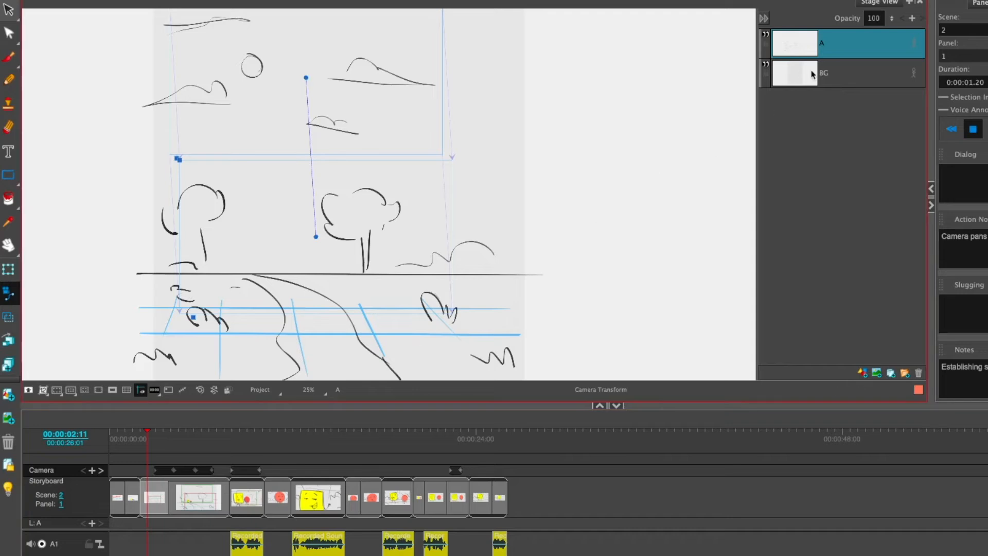
Step: Go to scene 2's second panel, check each of its layers and select layer B with the dad and son
{"action": "left_click", "coordinate": [175, 506]}
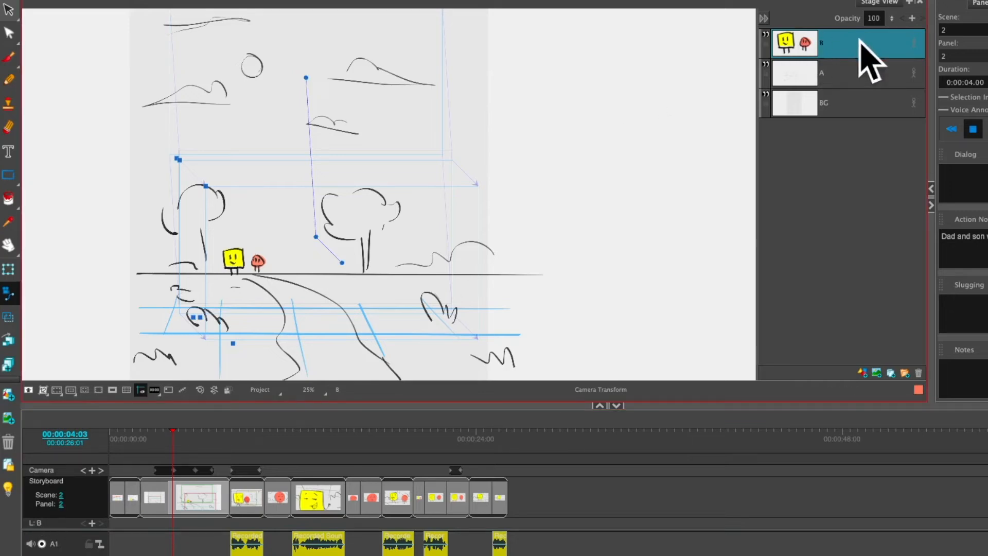
{"action": "left_click", "coordinate": [842, 76]}
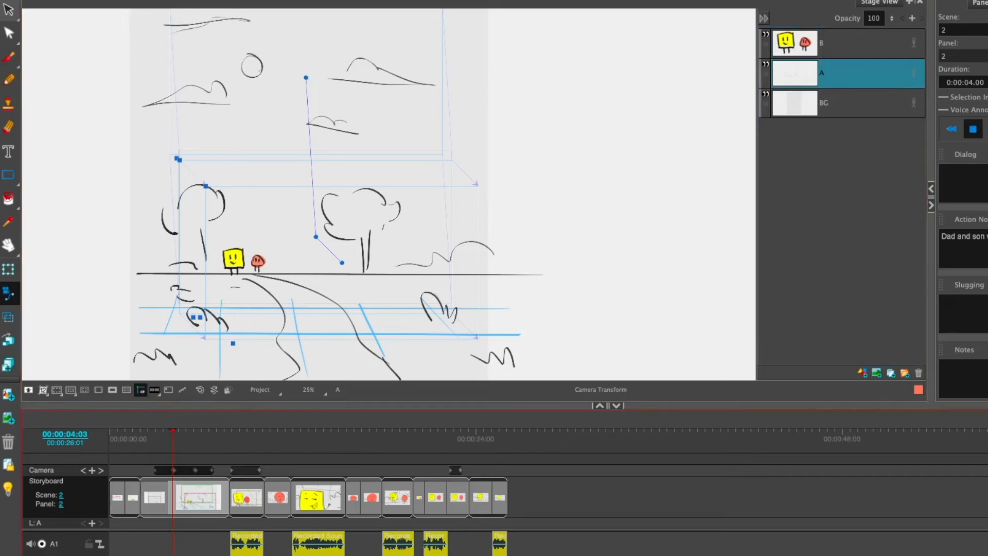
{"action": "left_click", "coordinate": [831, 109]}
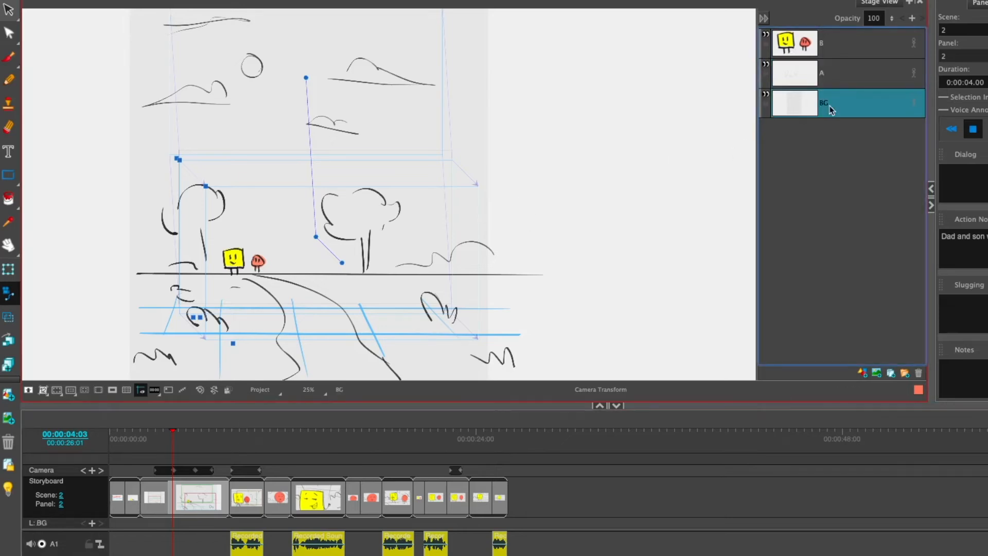
{"action": "left_click", "coordinate": [841, 48]}
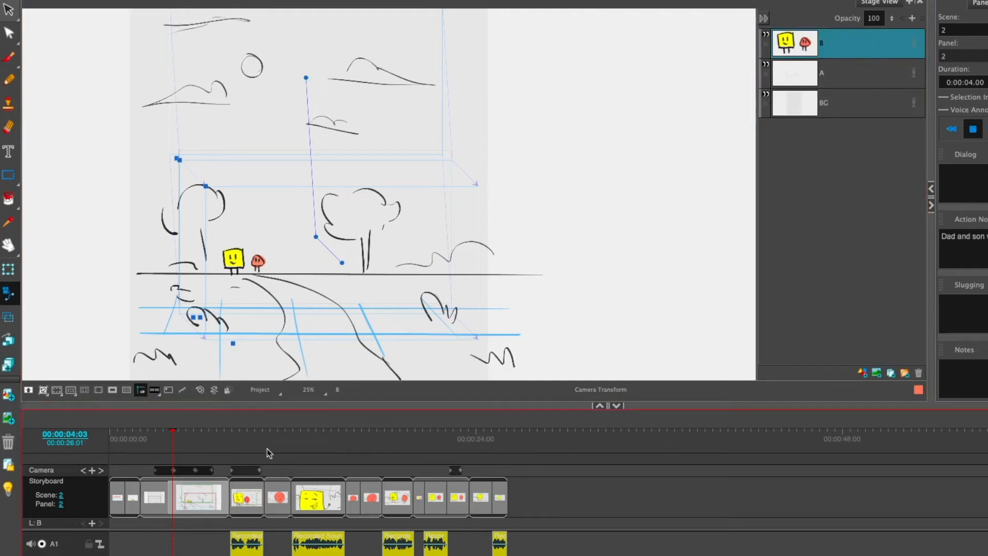
Step: Add keyframes to layer B at 00:00:03:21 and 00:00:07:01 and activate the Layer Transform tool
{"action": "left_click_drag", "start_coordinate": [172, 444], "coordinate": [167, 442]}
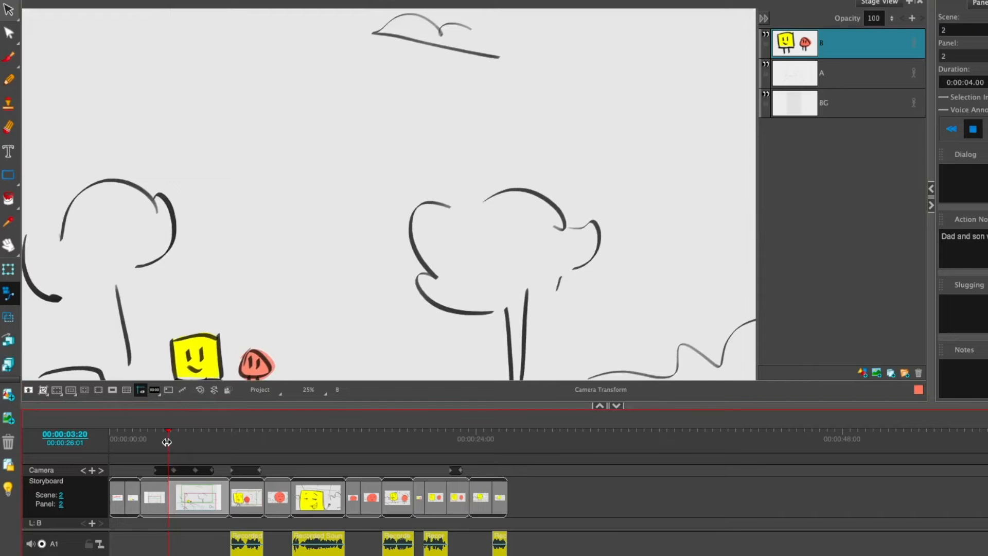
{"action": "left_click_drag", "start_coordinate": [167, 442], "coordinate": [170, 444]}
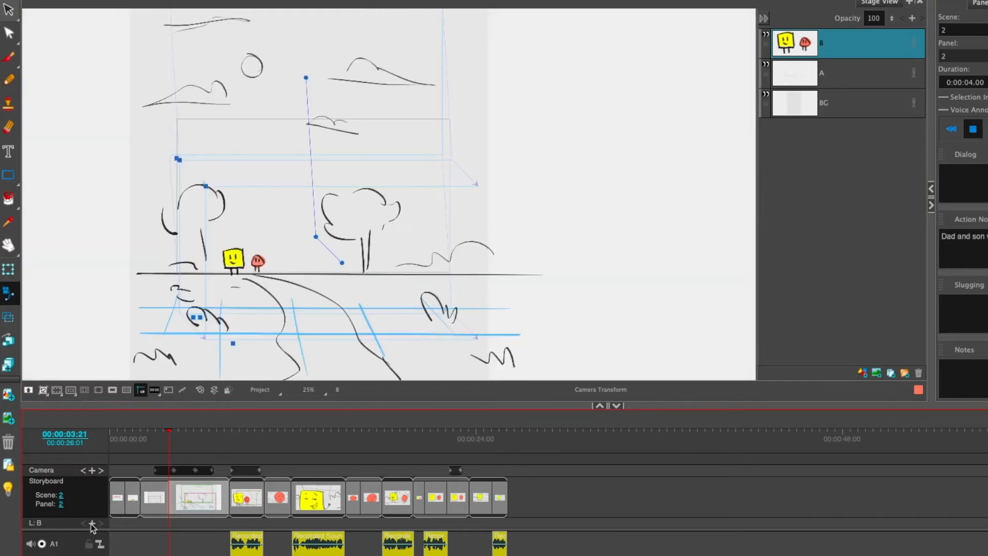
{"action": "left_click_drag", "start_coordinate": [169, 445], "coordinate": [216, 448]}
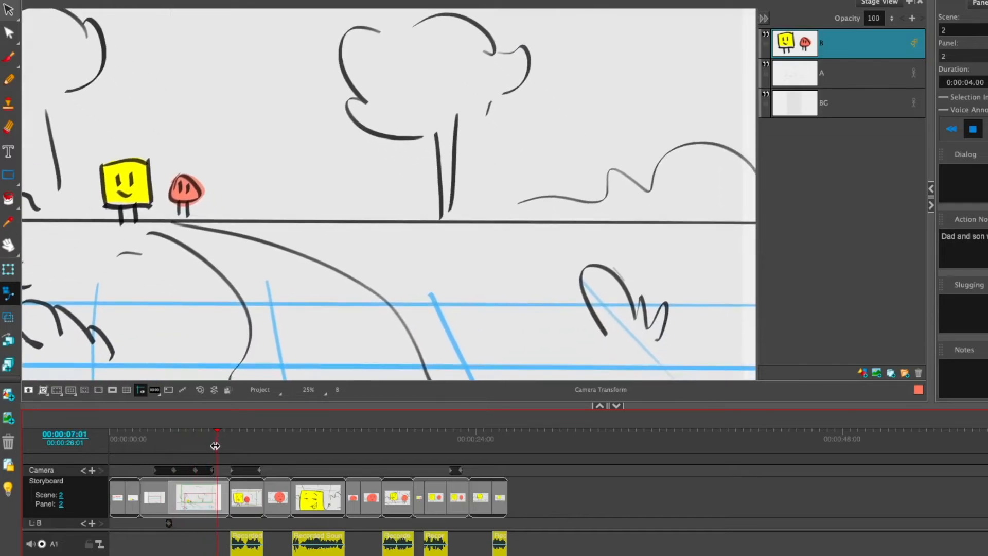
{"action": "left_click", "coordinate": [92, 523]}
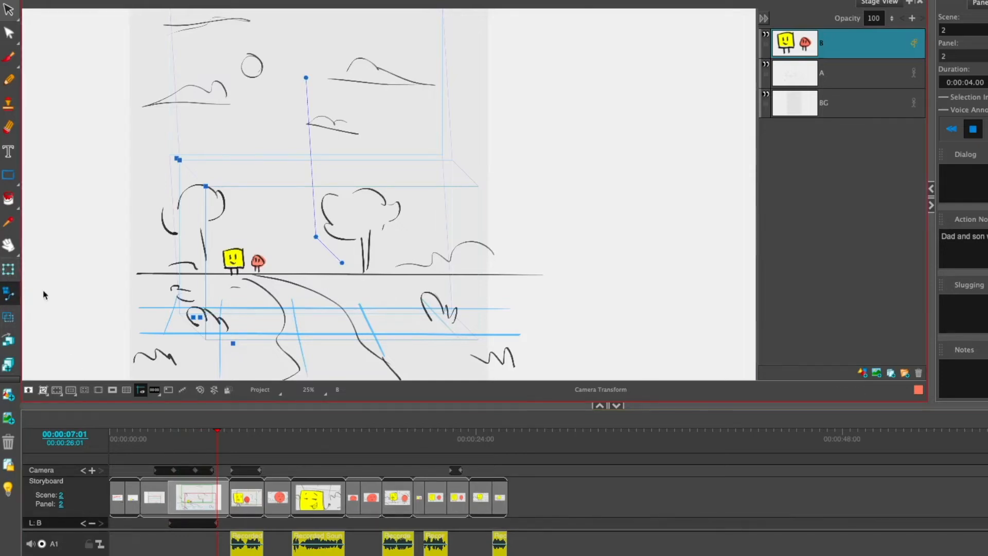
{"action": "left_click", "coordinate": [9, 269]}
{"action": "scroll", "coordinate": [241, 270], "scroll_direction": "up", "scroll_amount": 2}
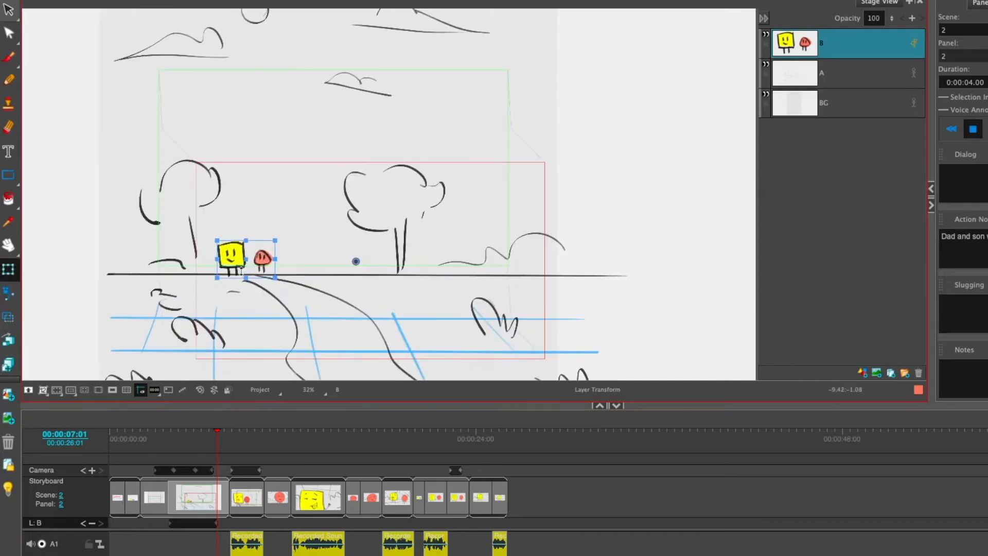
Step: Try moving the dad and son down the path and enlarging them at 00:00:07:01, and undo these changes
{"action": "left_click_drag", "start_coordinate": [240, 261], "coordinate": [325, 325]}
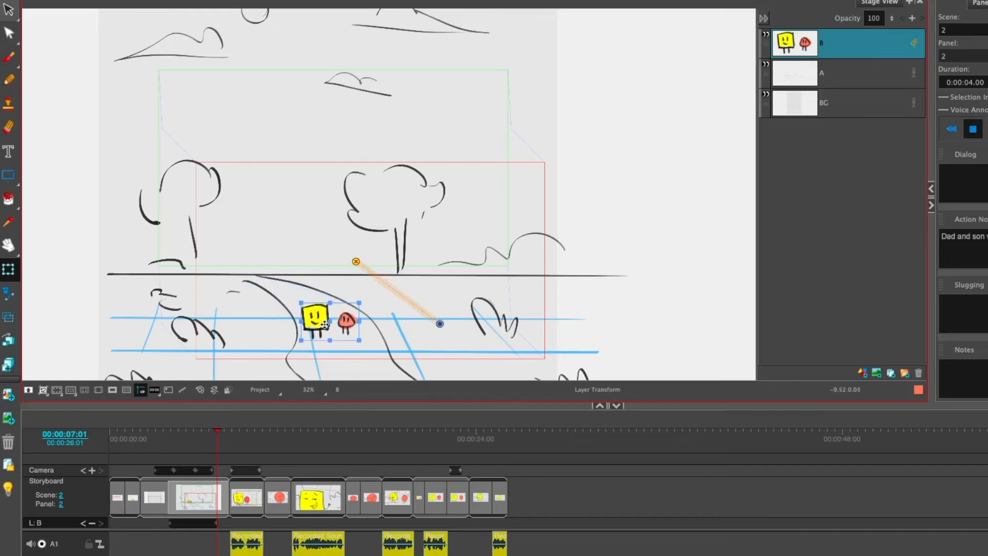
{"action": "left_click_drag", "start_coordinate": [326, 325], "coordinate": [324, 325]}
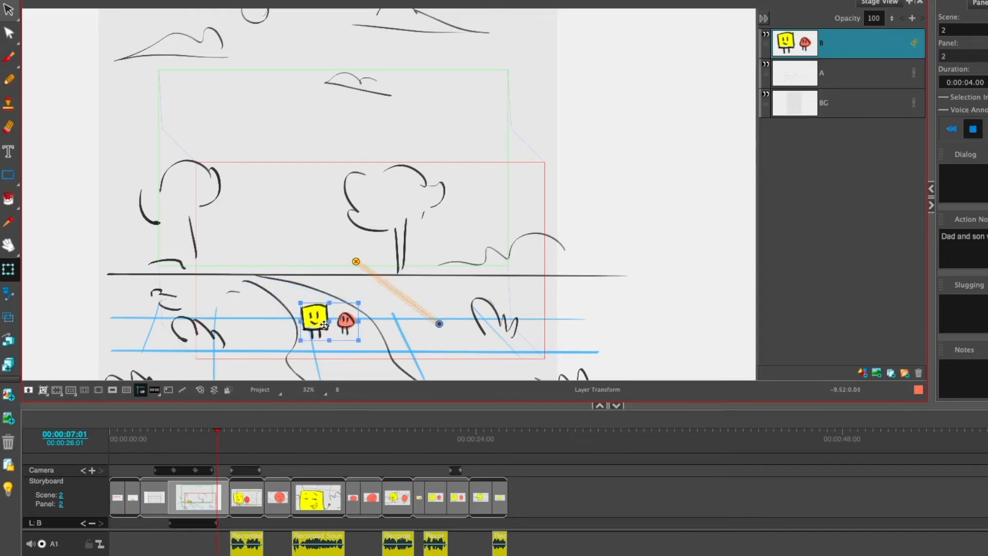
{"action": "left_click_drag", "start_coordinate": [360, 302], "coordinate": [348, 319]}
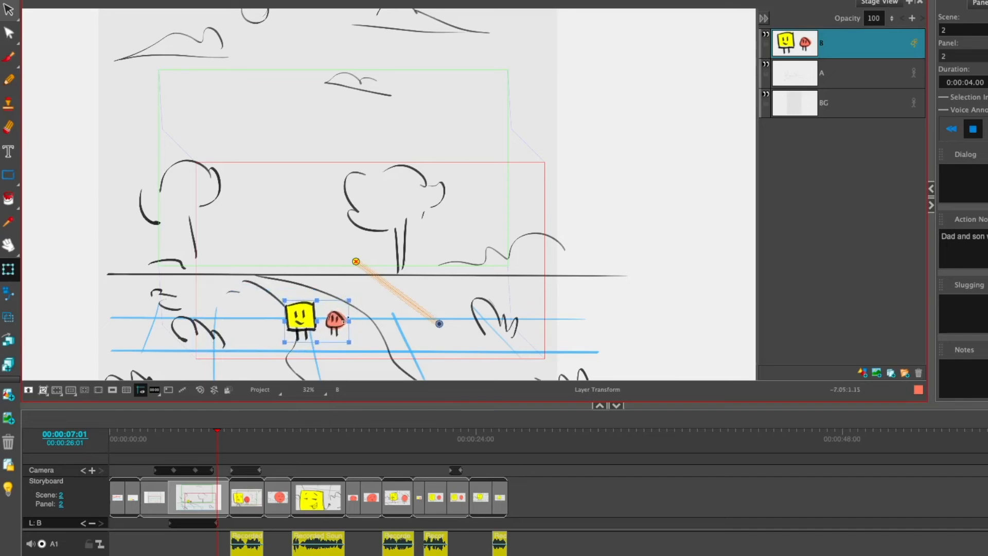
{"action": "key", "text": "super+z"}
{"action": "key", "text": "super+z"}
{"action": "key", "text": "super+z"}
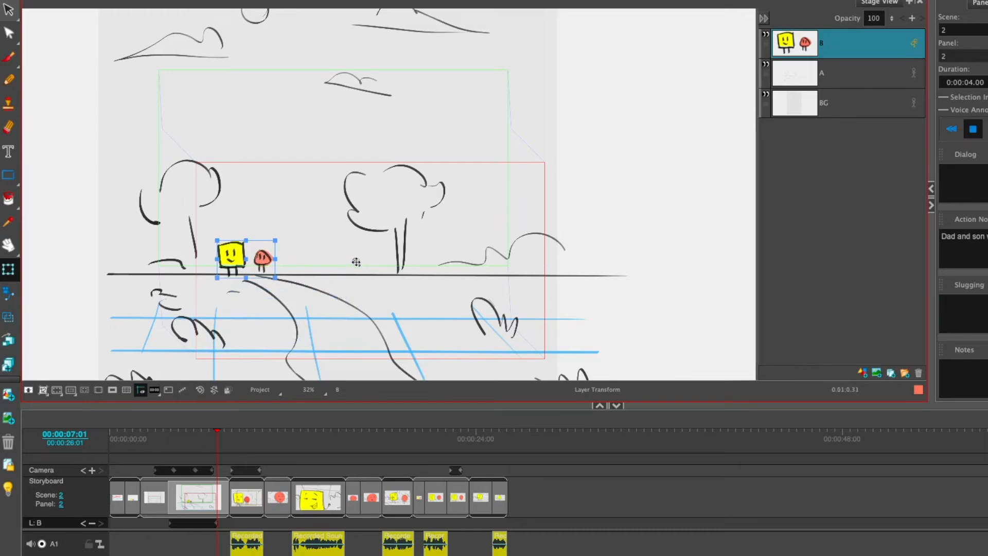
Step: Move layer B's pivot point to the ground between the dad and son's feet
{"action": "scroll", "coordinate": [357, 258], "scroll_direction": "down", "scroll_amount": 2}
{"action": "scroll", "coordinate": [358, 258], "scroll_direction": "up", "scroll_amount": 4}
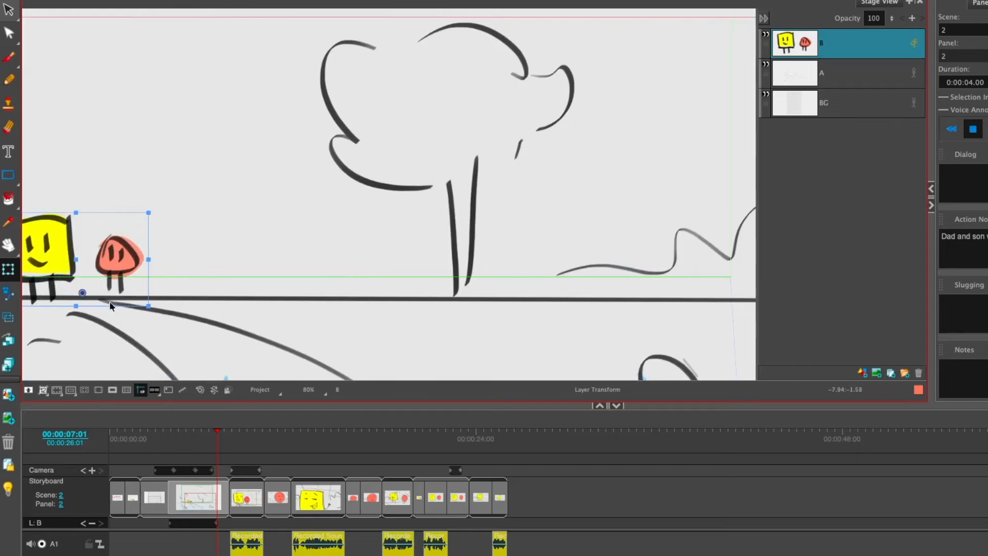
{"action": "scroll", "coordinate": [261, 264], "scroll_direction": "up", "scroll_amount": 3}
{"action": "scroll", "coordinate": [260, 264], "scroll_direction": "down", "scroll_amount": 5}
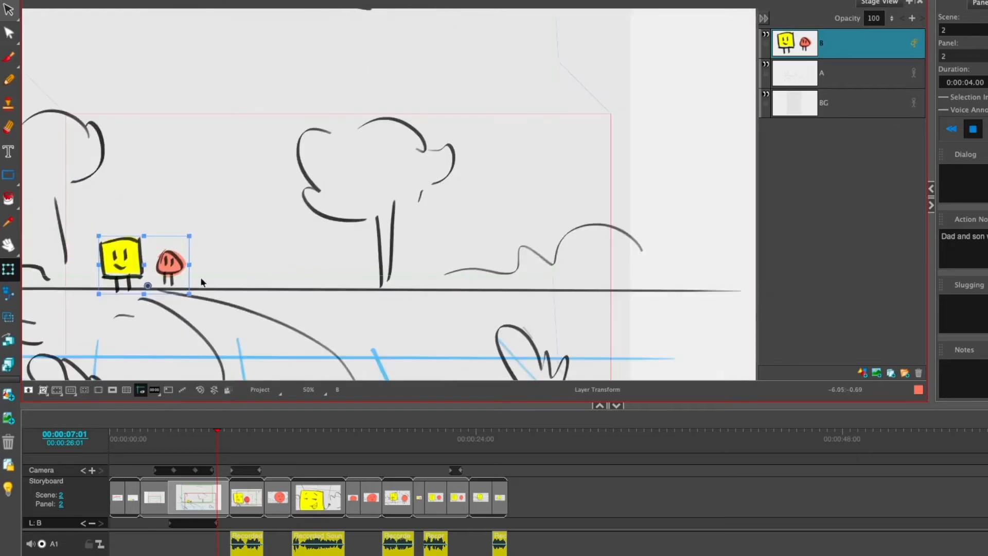
Step: Move the dad and son down along the footpath at 00:00:07:01 and enlarge them as they come closer
{"action": "key", "text": "space"}
{"action": "left_click_drag", "start_coordinate": [234, 247], "coordinate": [338, 81]}
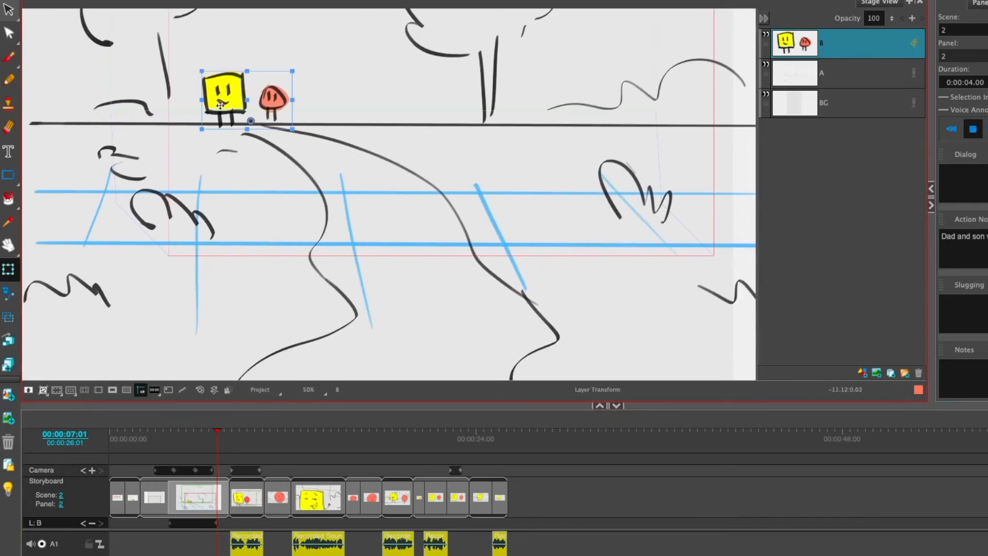
{"action": "left_click_drag", "start_coordinate": [231, 96], "coordinate": [373, 196]}
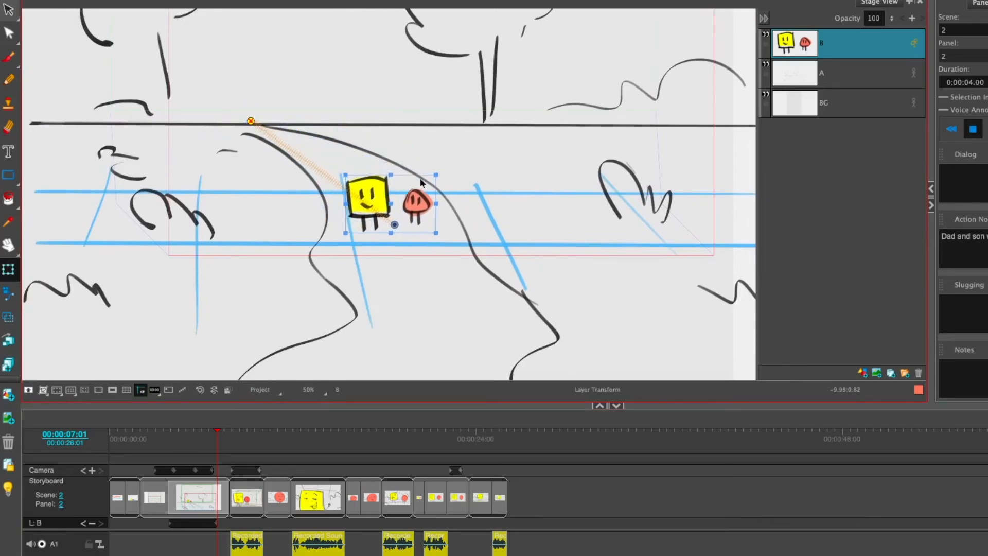
{"action": "left_click_drag", "start_coordinate": [435, 175], "coordinate": [460, 152]}
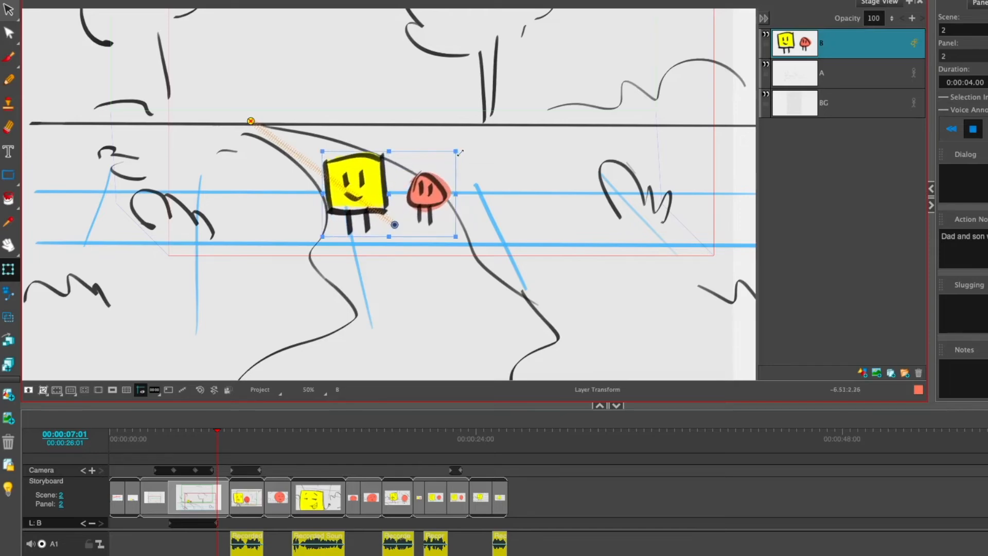
{"action": "left_click_drag", "start_coordinate": [432, 202], "coordinate": [443, 194]}
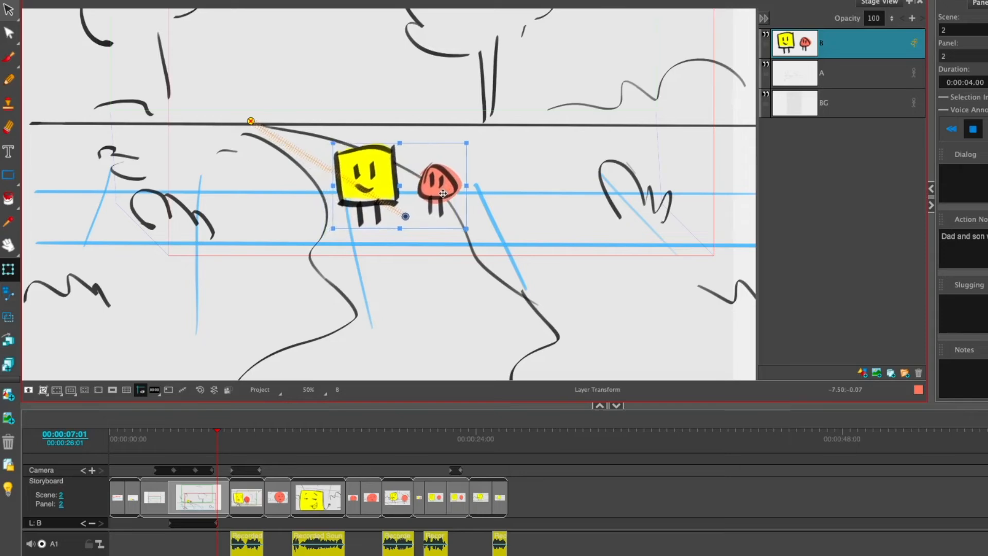
Step: Add an in-between keyframe to layer B at 00:00:05:12, shifting the dad and son sideways onto the curved footpath
{"action": "left_click_drag", "start_coordinate": [215, 433], "coordinate": [193, 426]}
{"action": "left_click_drag", "start_coordinate": [309, 150], "coordinate": [338, 146]}
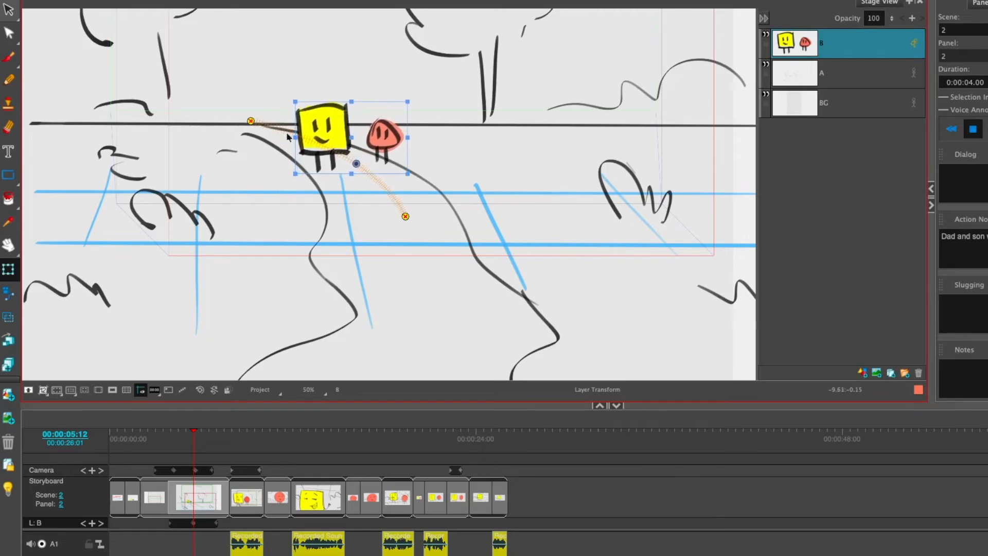
{"action": "left_click", "coordinate": [201, 446]}
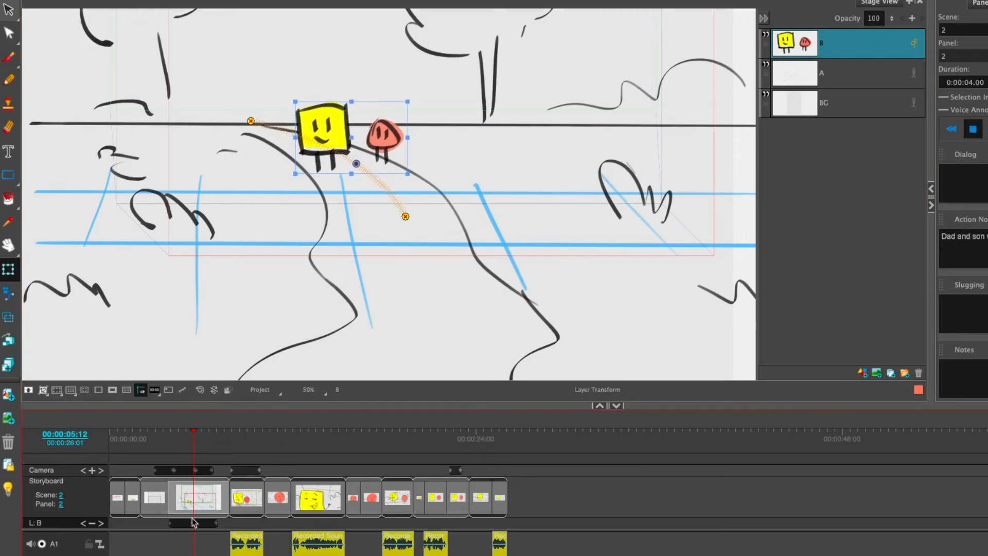
Step: Go to scene 8's third panel at 00:00:22:02, select layer B and move its pivot point to the base of the circle character
{"action": "left_click_drag", "start_coordinate": [192, 442], "coordinate": [446, 453]}
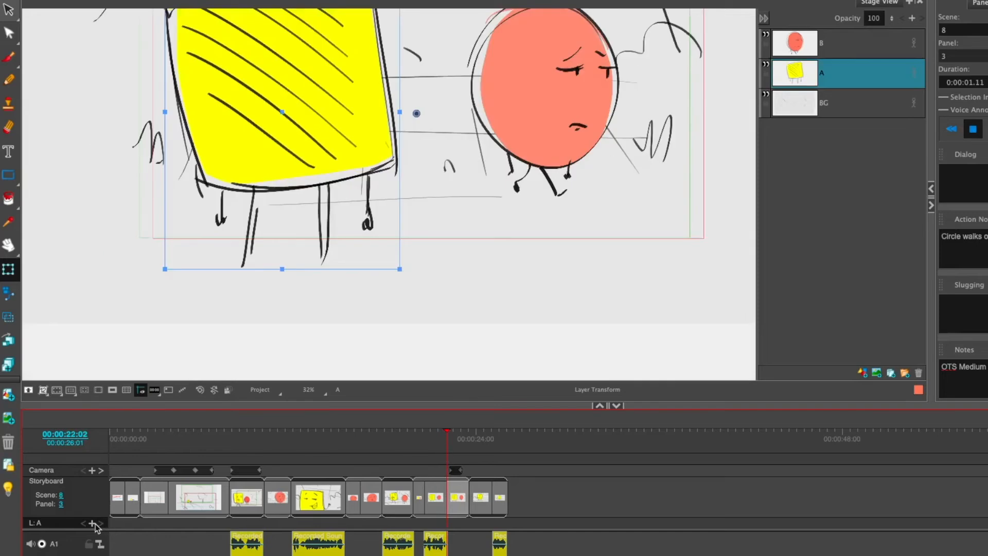
{"action": "left_click", "coordinate": [859, 35]}
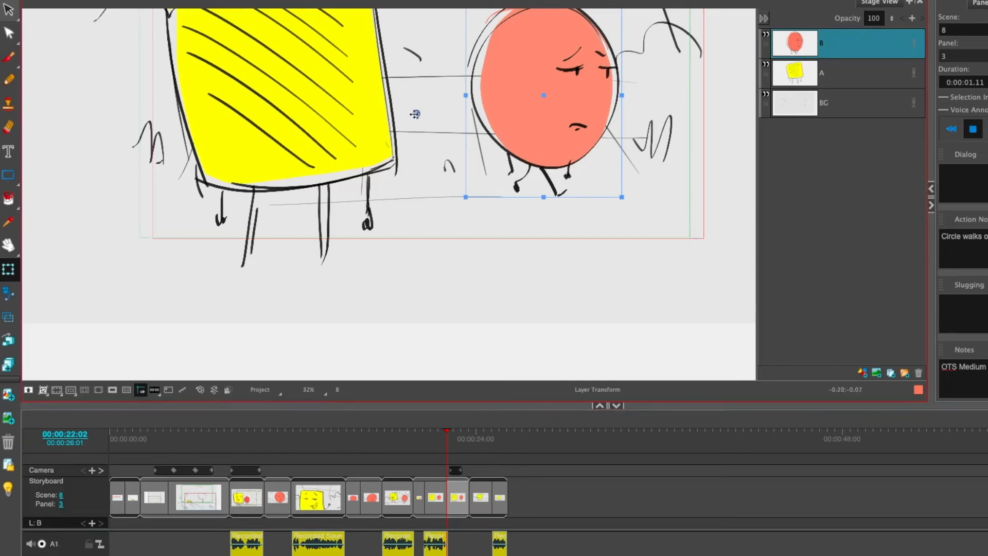
{"action": "mouse_move", "coordinate": [539, 160]}
{"action": "left_mouse_down"}
{"action": "mouse_move", "coordinate": [558, 163]}
{"action": "mouse_move", "coordinate": [551, 167]}
{"action": "left_mouse_up"}
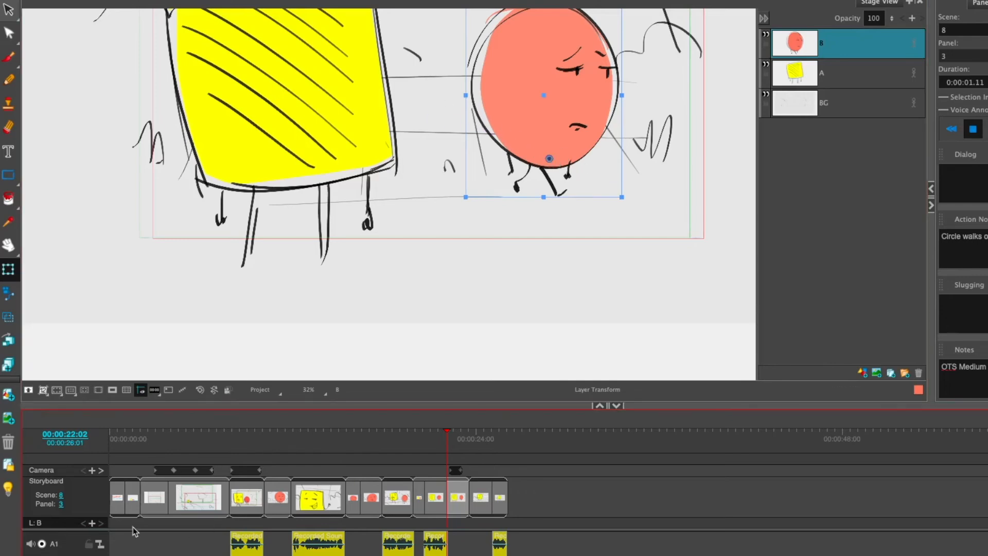
Step: Keyframe layer B at 00:00:22:02 and 00:00:23:06, moving the circle character sideways out of the camera frame at the second keyframe
{"action": "left_click", "coordinate": [92, 523]}
{"action": "left_click_drag", "start_coordinate": [447, 443], "coordinate": [463, 445]}
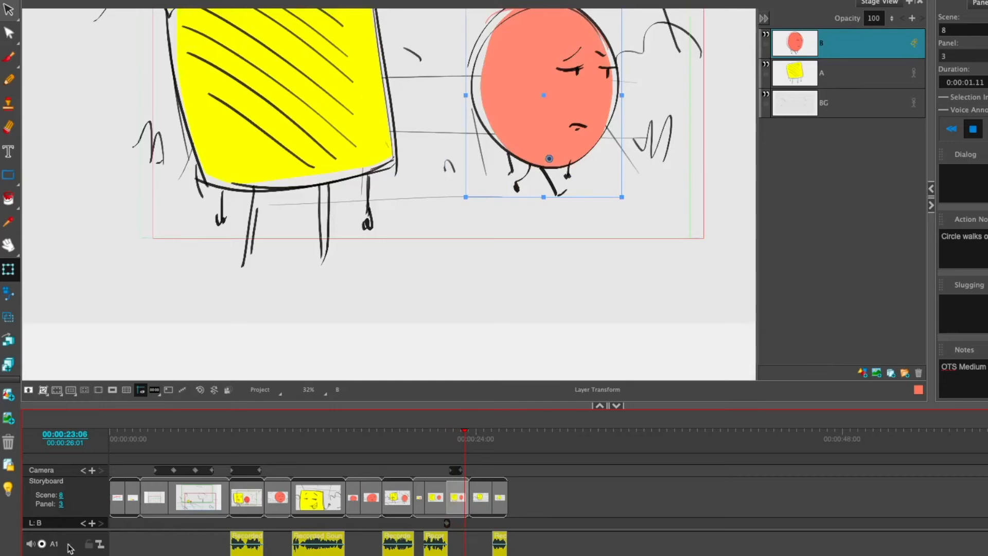
{"action": "left_click", "coordinate": [92, 523]}
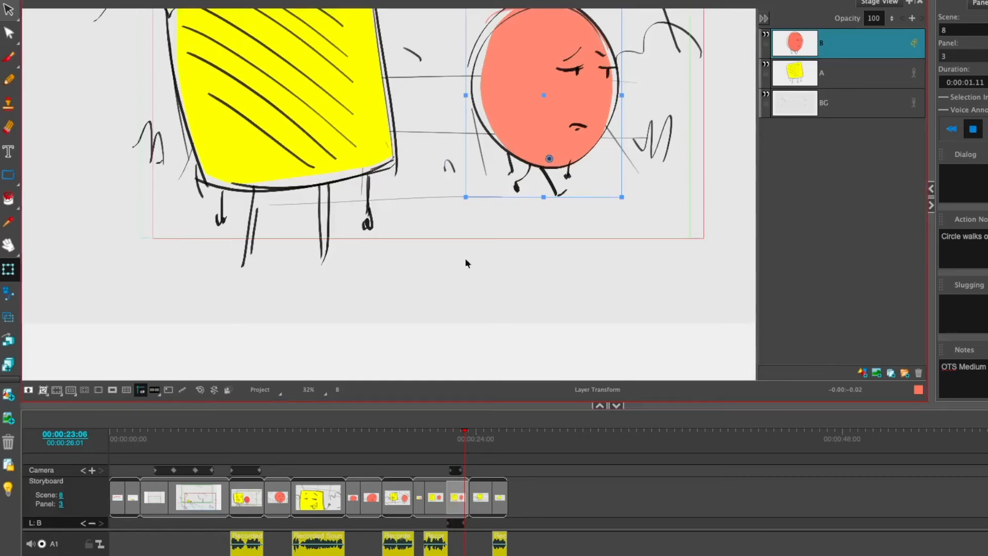
{"action": "scroll", "coordinate": [602, 196], "scroll_direction": "down", "scroll_amount": 5}
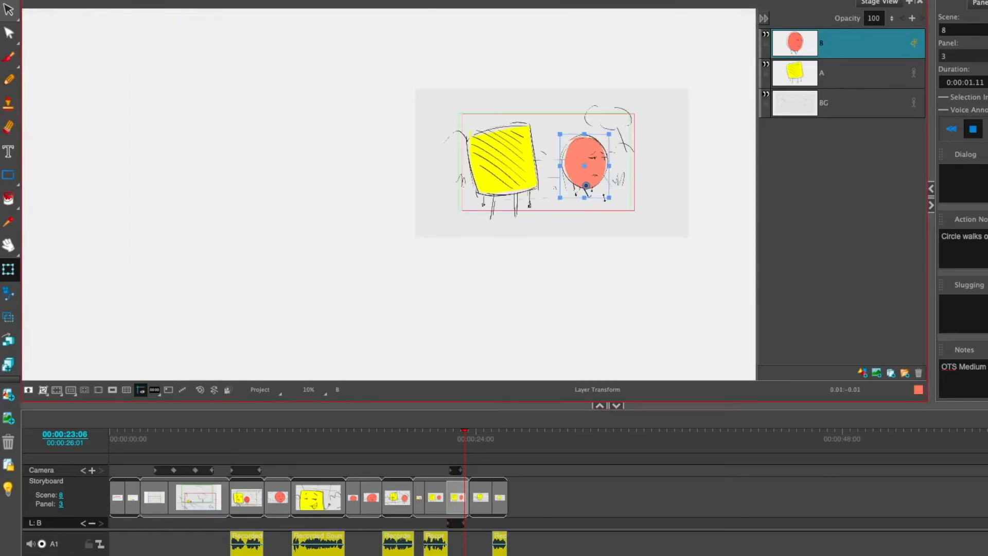
{"action": "left_click_drag", "start_coordinate": [592, 166], "coordinate": [676, 166]}
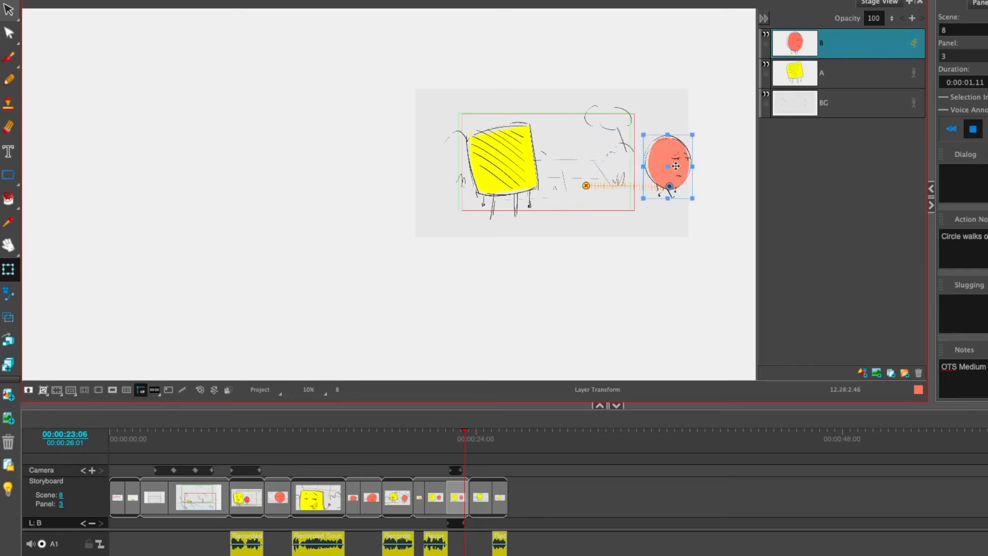
{"action": "scroll", "coordinate": [646, 171], "scroll_direction": "up", "scroll_amount": 5}
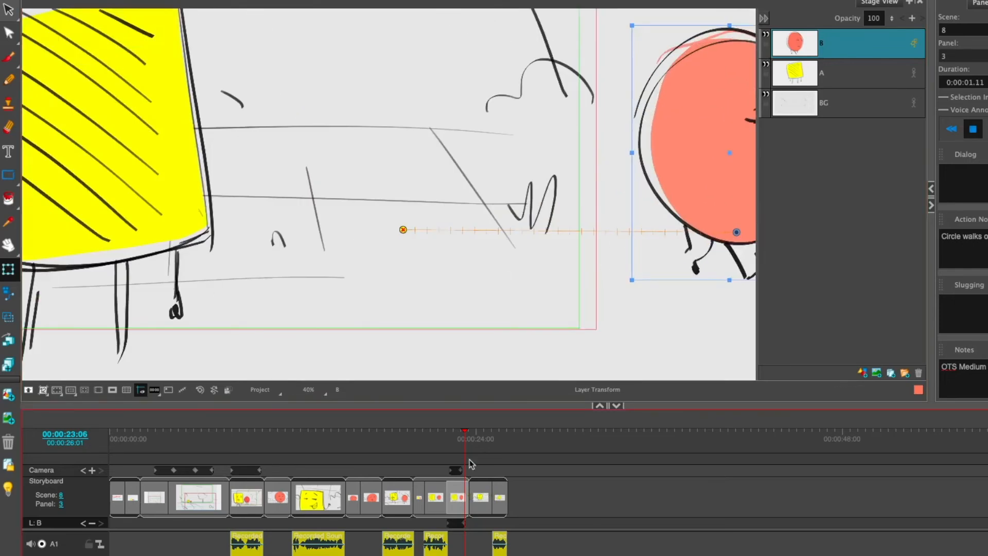
{"action": "left_click", "coordinate": [478, 499]}
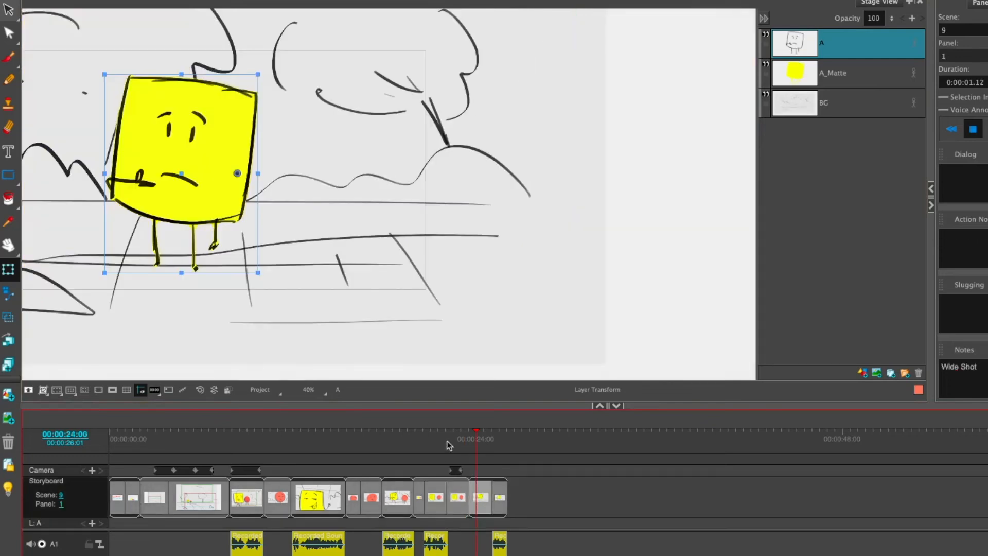
{"action": "left_click", "coordinate": [464, 491]}
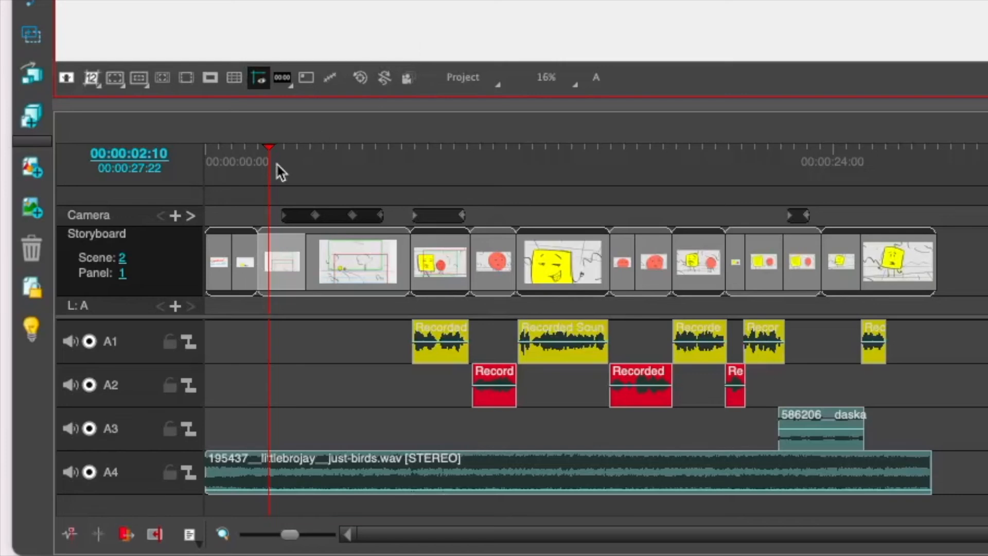
Step: Review the storyboard panels from scene 2 through scene 9 along the timeline, including the cuts around scenes 2 to 4
{"action": "left_click", "coordinate": [336, 257]}
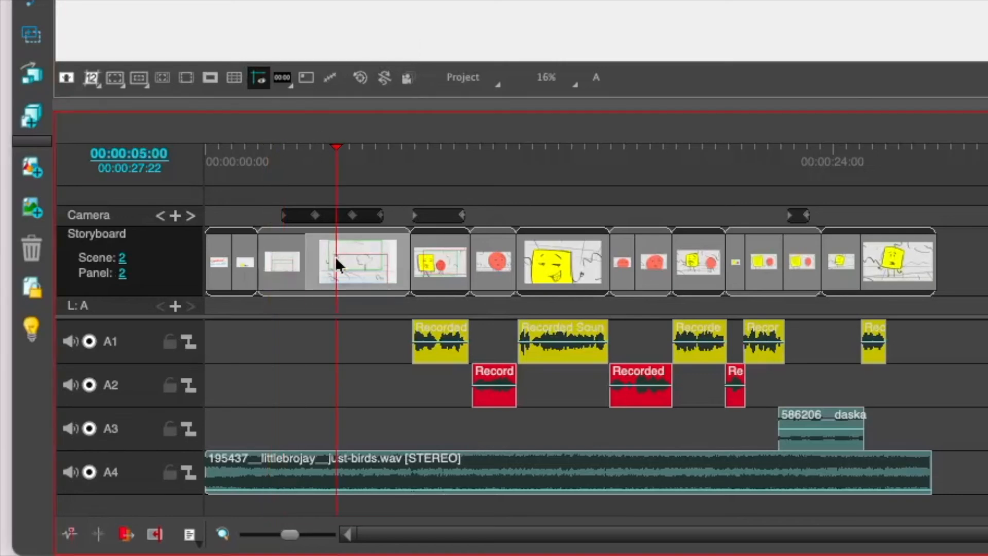
{"action": "left_click", "coordinate": [427, 264]}
{"action": "left_click", "coordinate": [490, 261]}
{"action": "left_click", "coordinate": [537, 268]}
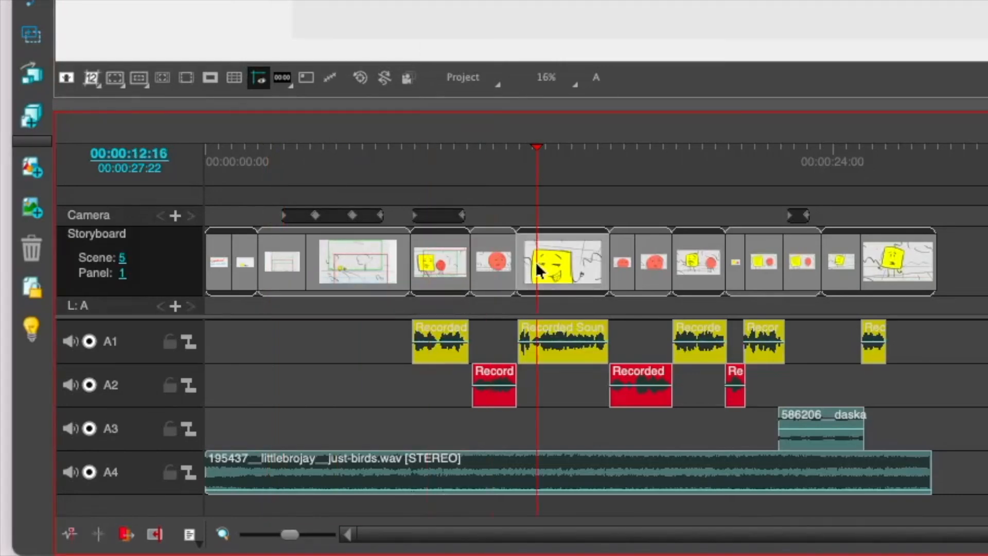
{"action": "left_click", "coordinate": [633, 262]}
{"action": "left_click", "coordinate": [652, 262]}
{"action": "left_click", "coordinate": [694, 257]}
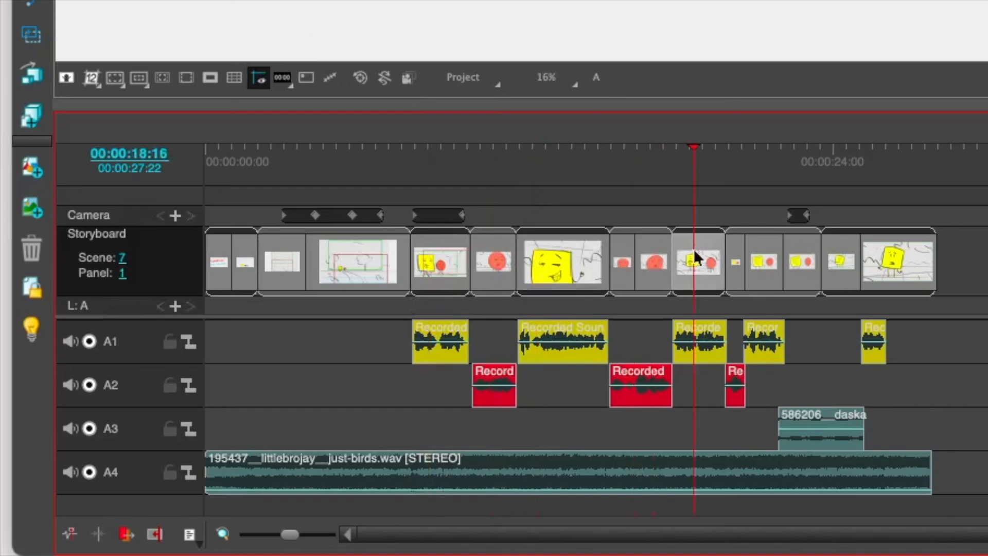
{"action": "left_click", "coordinate": [736, 261]}
{"action": "left_click", "coordinate": [755, 259]}
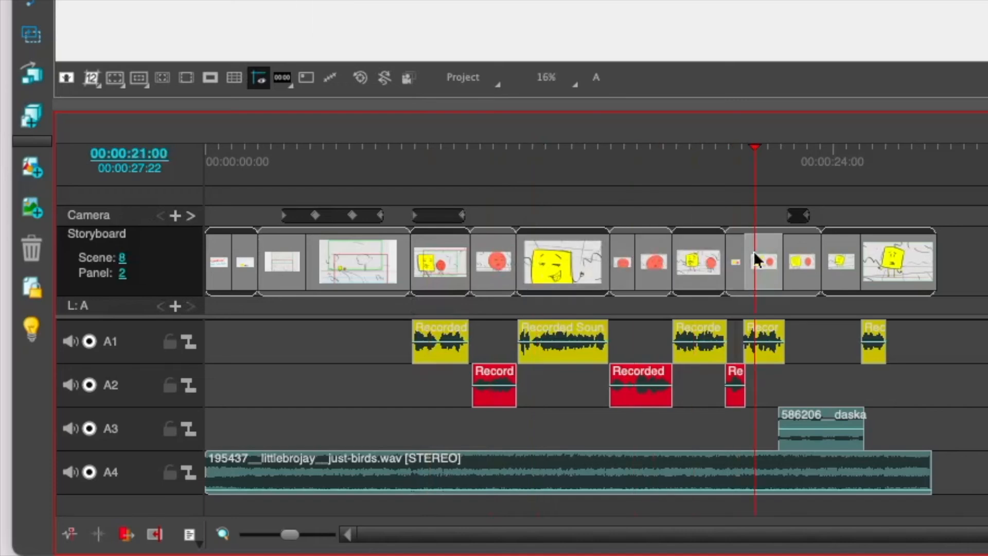
{"action": "left_click", "coordinate": [802, 260]}
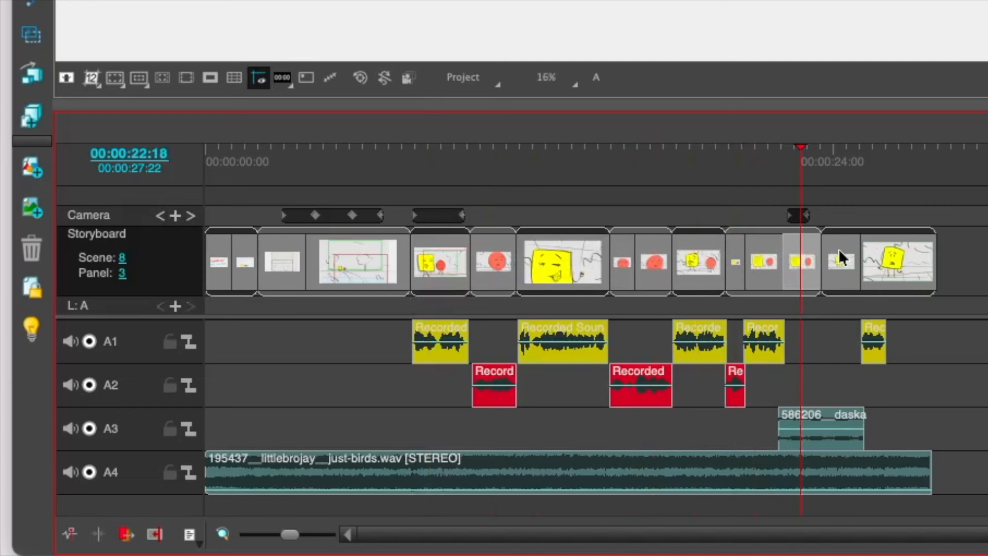
{"action": "left_click", "coordinate": [840, 257]}
{"action": "left_click", "coordinate": [403, 282]}
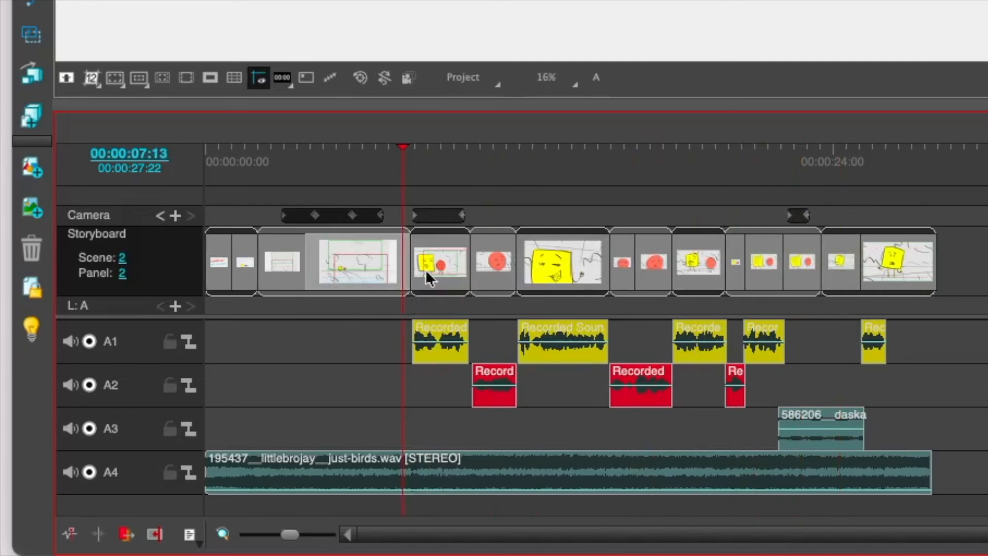
{"action": "left_click", "coordinate": [425, 271]}
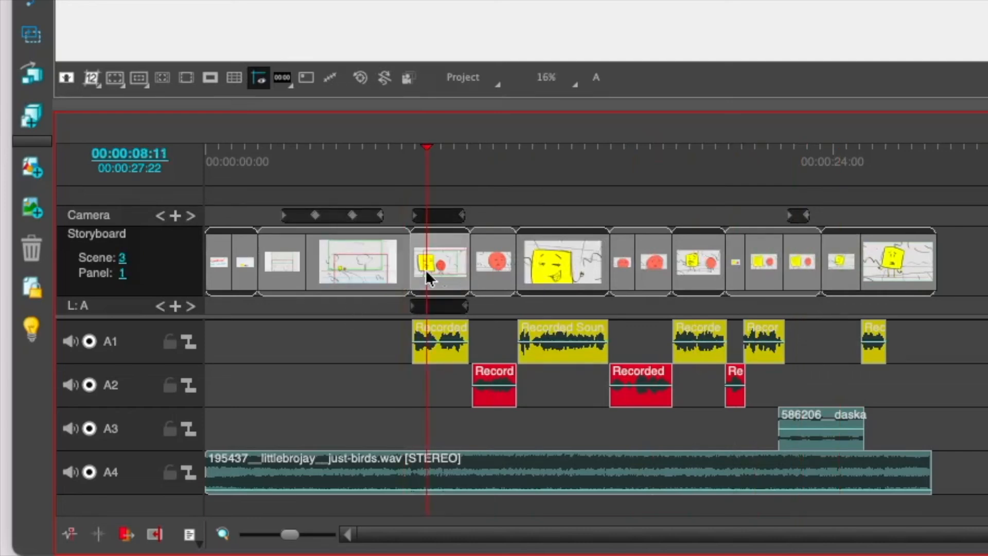
{"action": "left_click", "coordinate": [484, 264]}
{"action": "left_click", "coordinate": [382, 273]}
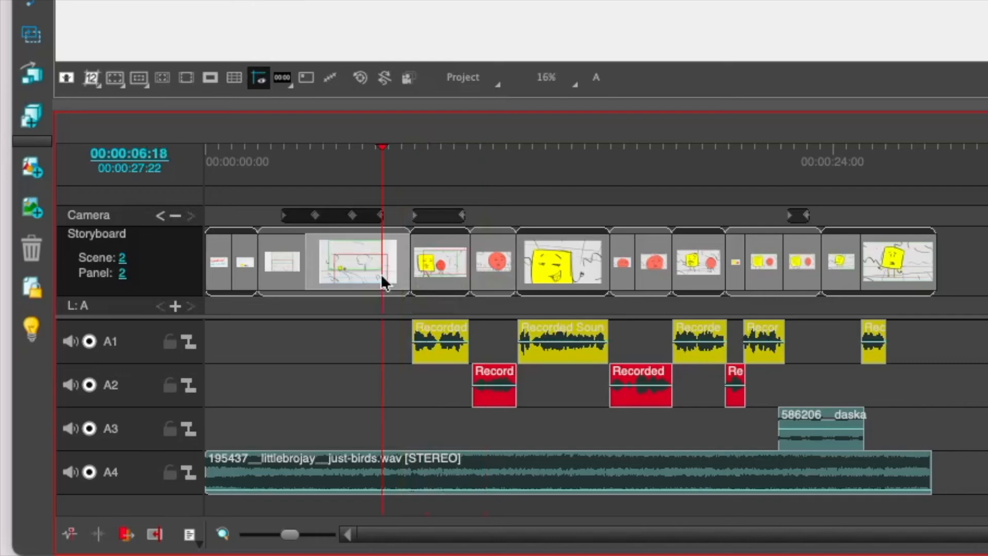
Step: Examine the recorded dialogue clips on audio tracks A1 and A2 and the sound effect clip on A3
{"action": "left_click", "coordinate": [427, 335]}
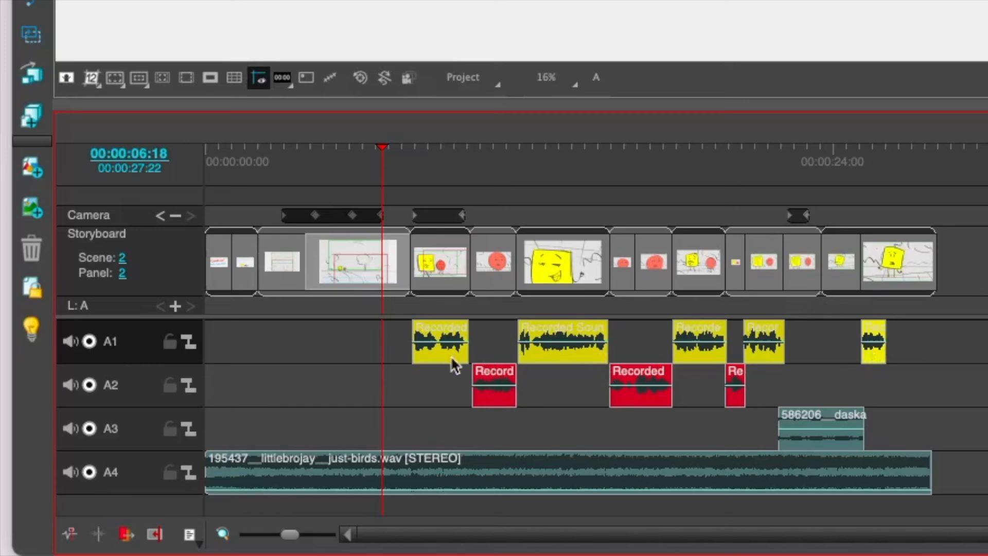
{"action": "left_click", "coordinate": [486, 392]}
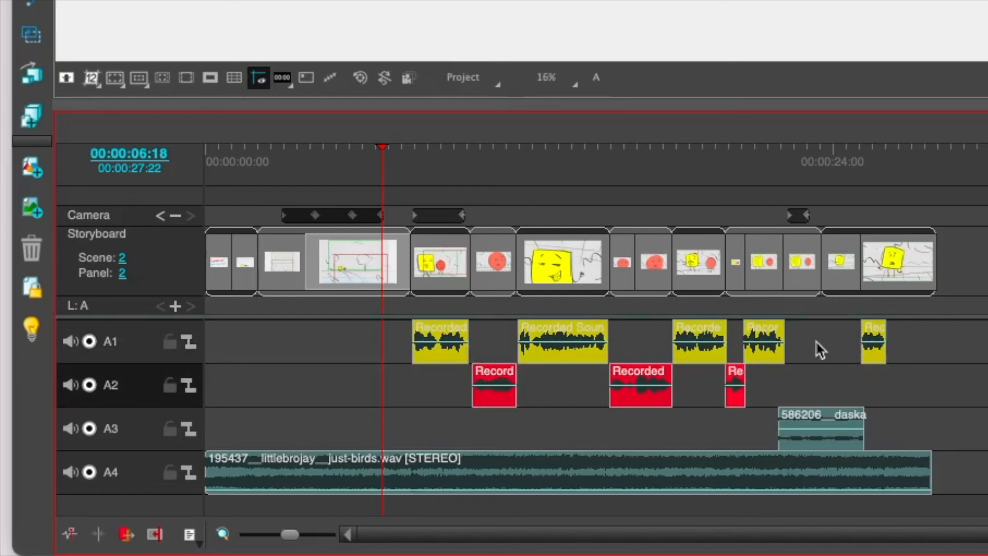
{"action": "left_click", "coordinate": [807, 425]}
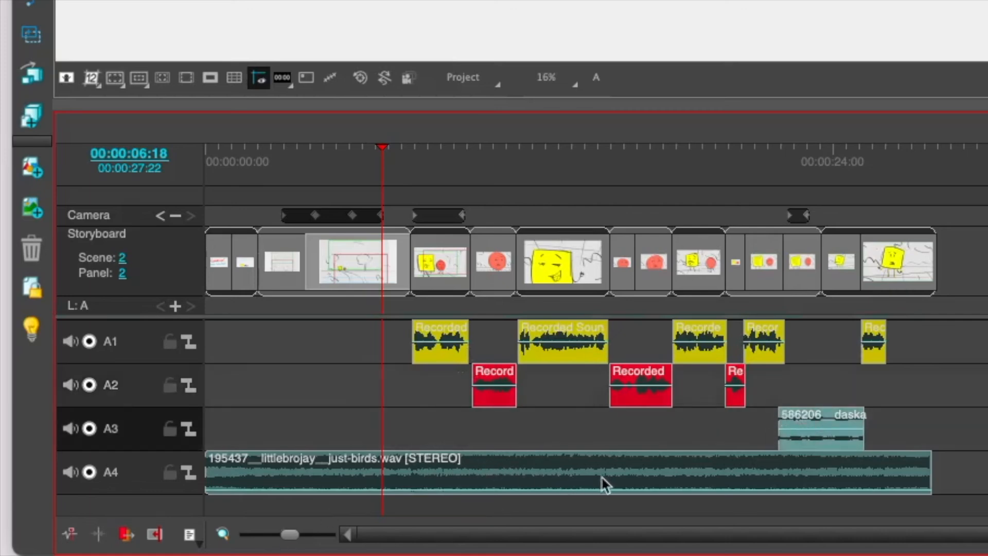
{"action": "left_click", "coordinate": [428, 349]}
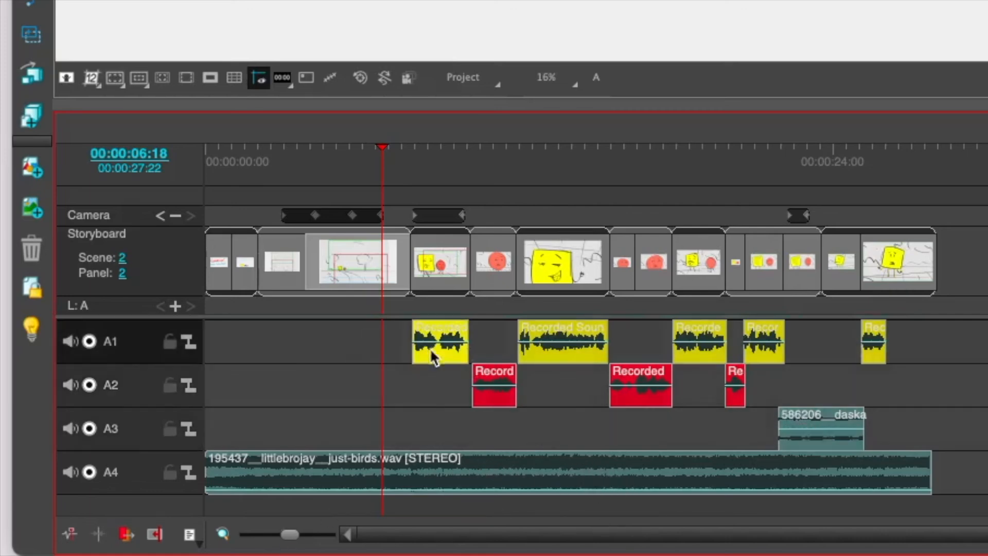
{"action": "left_click", "coordinate": [496, 397]}
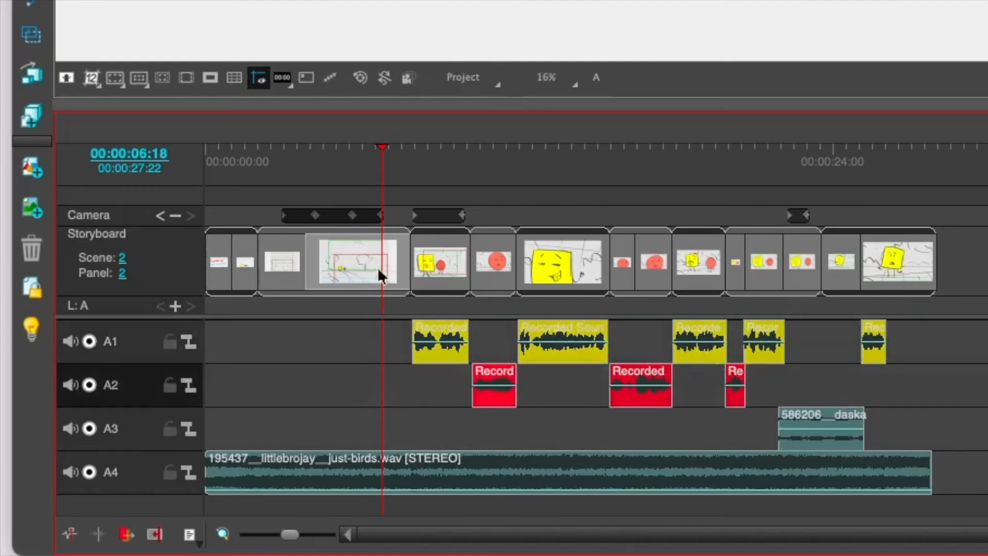
Step: Step forward and back through scene 2's camera keyframes, ending on the first one at 00:00:02:22
{"action": "left_click", "coordinate": [356, 255]}
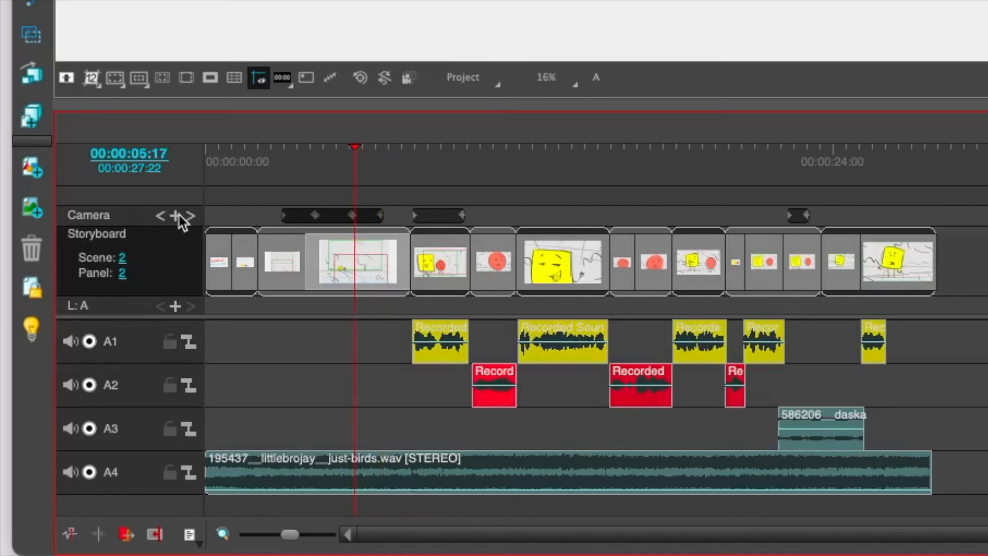
{"action": "left_click", "coordinate": [189, 216]}
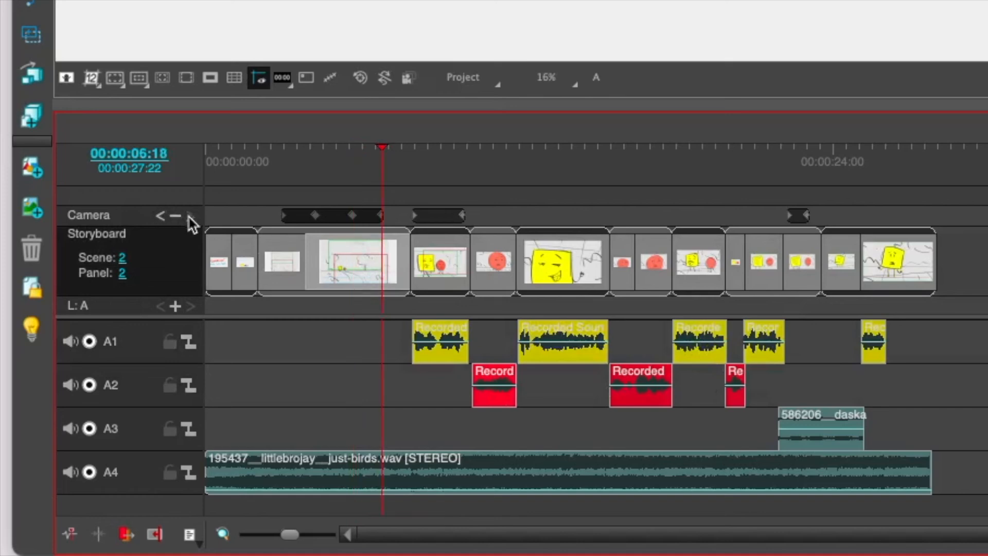
{"action": "left_click", "coordinate": [162, 216]}
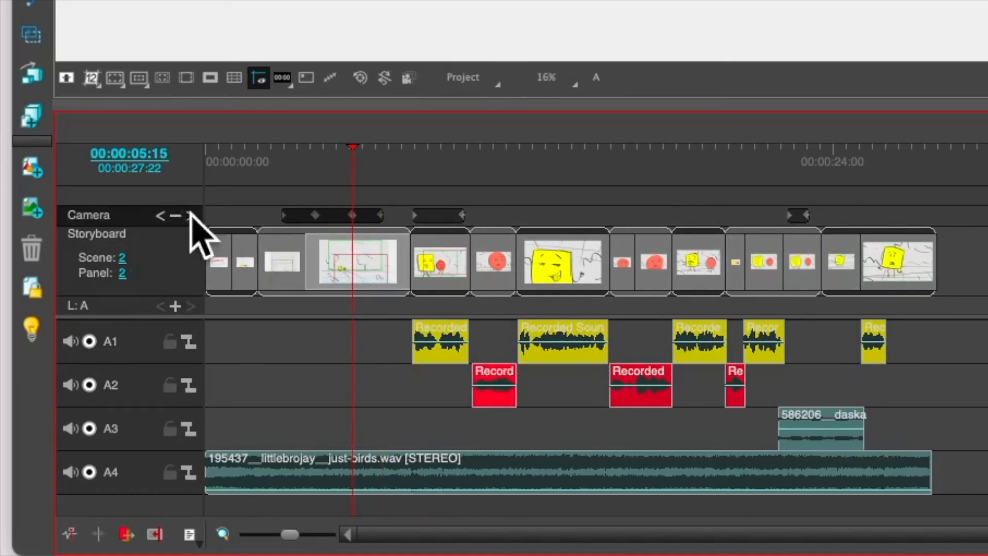
{"action": "left_click", "coordinate": [190, 216]}
{"action": "left_click", "coordinate": [158, 216]}
{"action": "left_click", "coordinate": [159, 217]}
{"action": "left_click", "coordinate": [159, 216]}
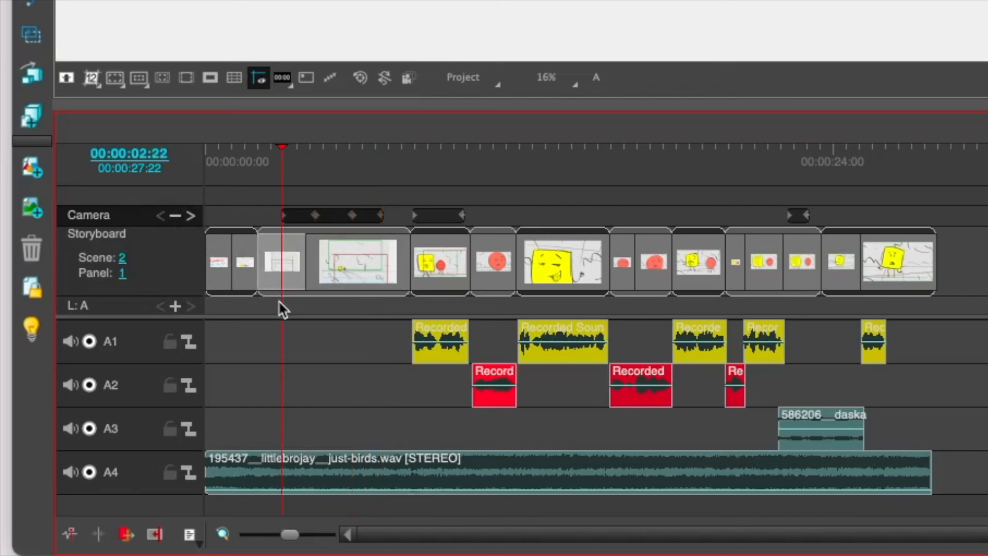
Step: Check the panels of scenes 3 through 7 against the dialogue clips on the timeline
{"action": "left_click_drag", "start_coordinate": [276, 290], "coordinate": [434, 274]}
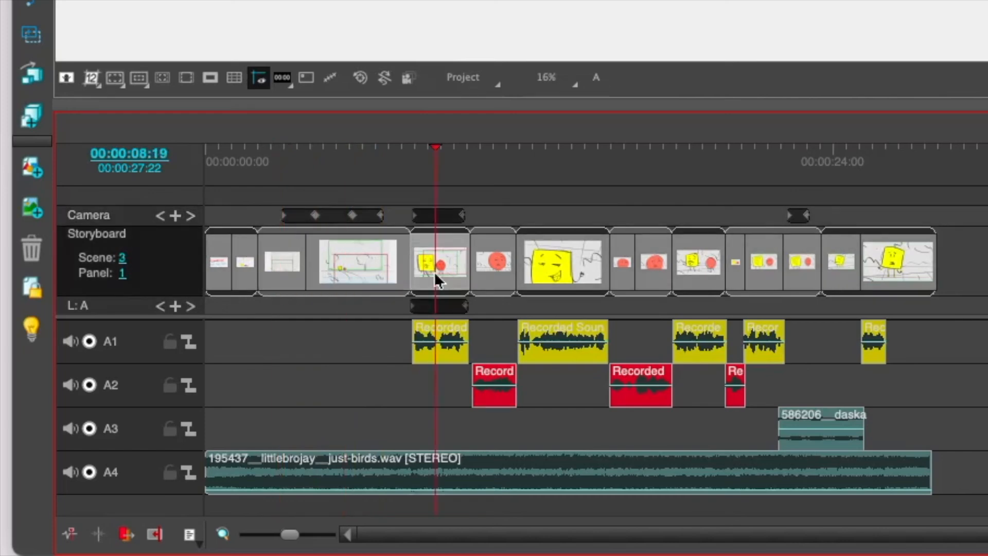
{"action": "left_click", "coordinate": [492, 264]}
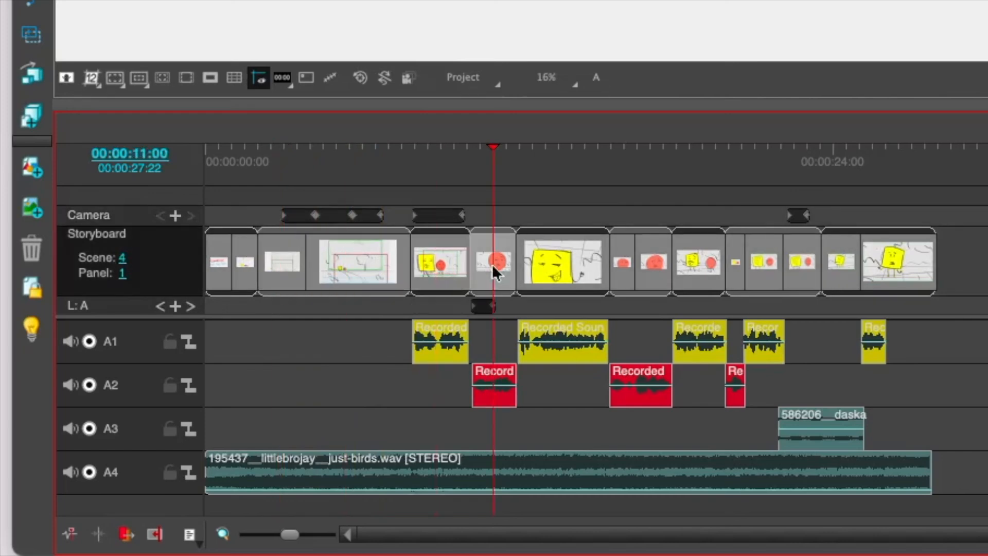
{"action": "left_click", "coordinate": [541, 269]}
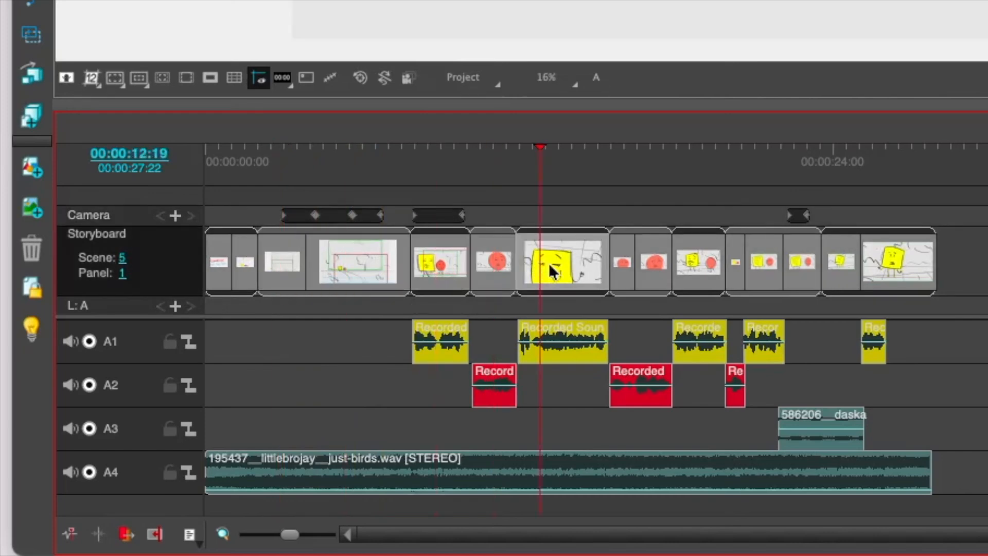
{"action": "left_click", "coordinate": [642, 268]}
{"action": "left_click", "coordinate": [624, 274]}
{"action": "left_click", "coordinate": [634, 268]}
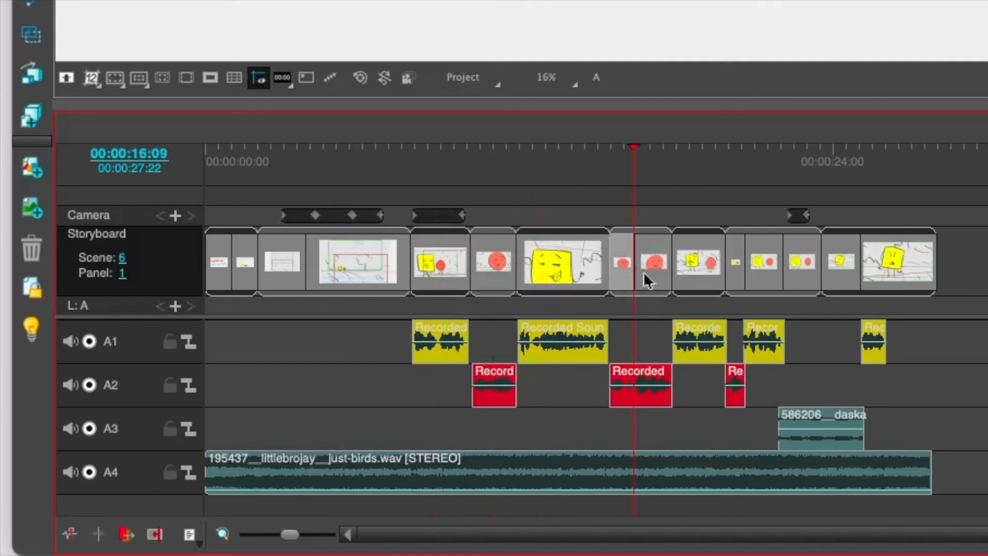
{"action": "left_click", "coordinate": [690, 280]}
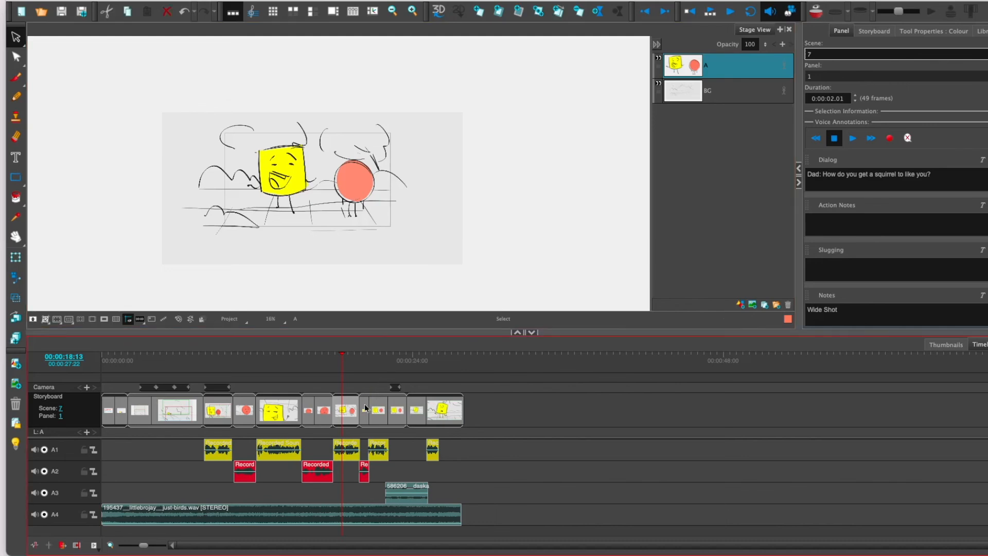
Step: Mask the area outside the camera frame and review the framing of each panel from scene 7 to scene 9's second panel
{"action": "left_click", "coordinate": [105, 319]}
{"action": "left_click", "coordinate": [345, 369]}
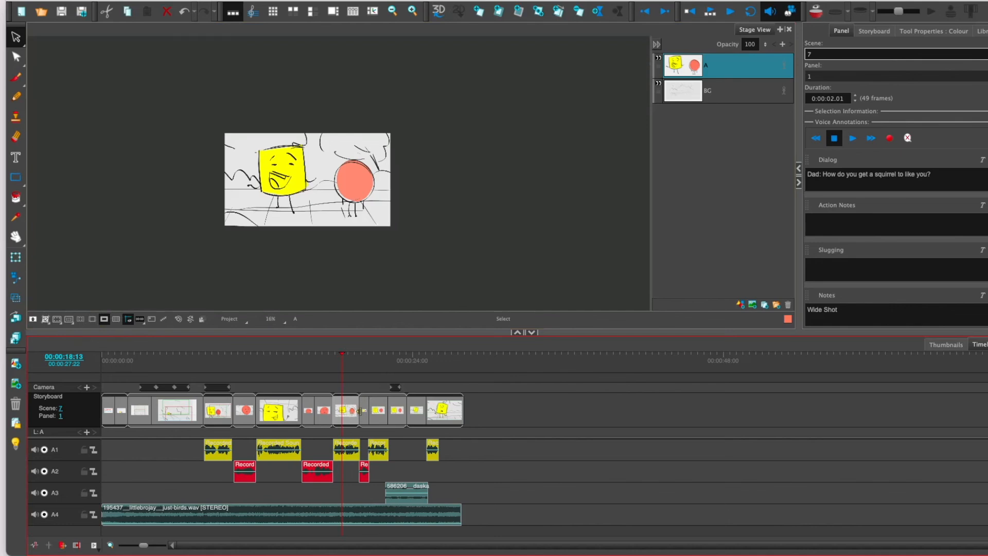
{"action": "left_click", "coordinate": [363, 421]}
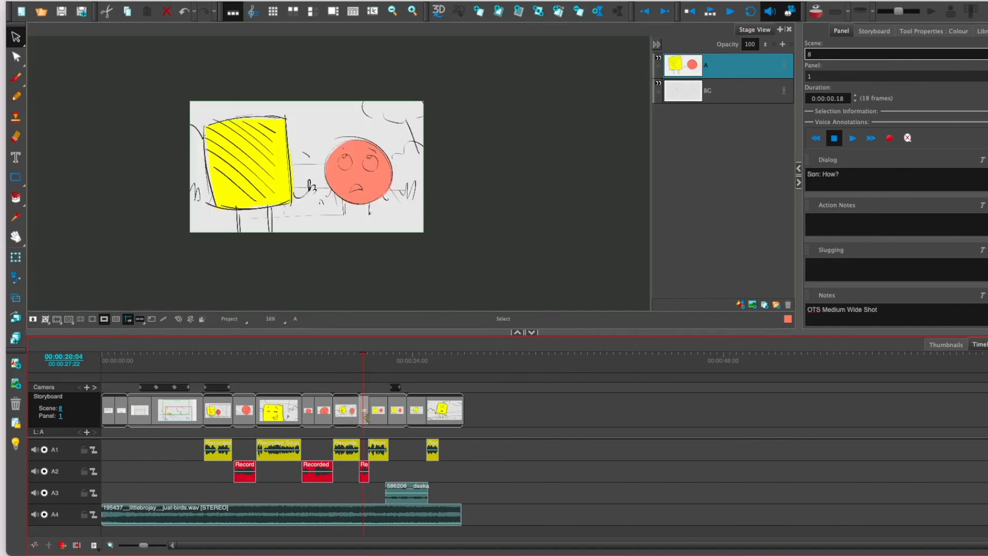
{"action": "left_click", "coordinate": [383, 421]}
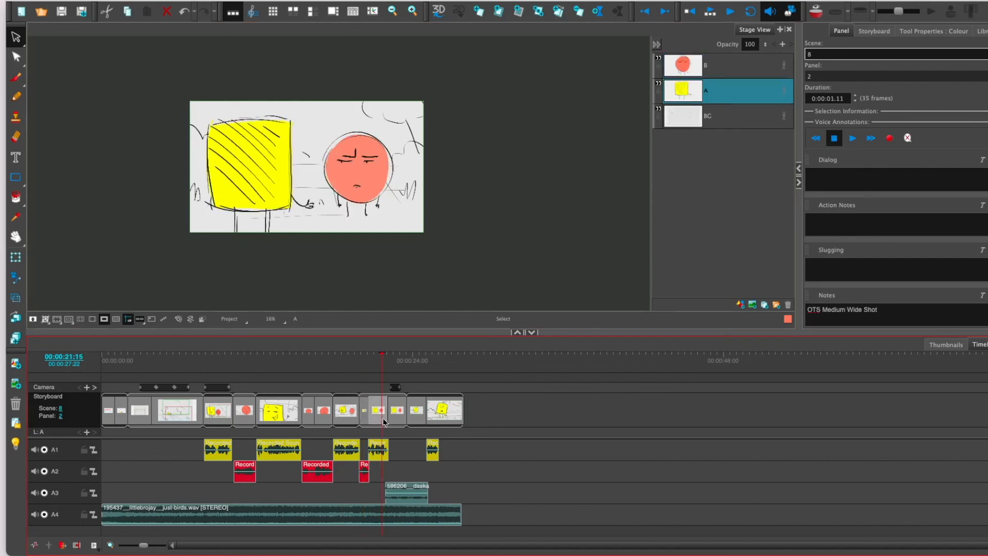
{"action": "left_click", "coordinate": [397, 423]}
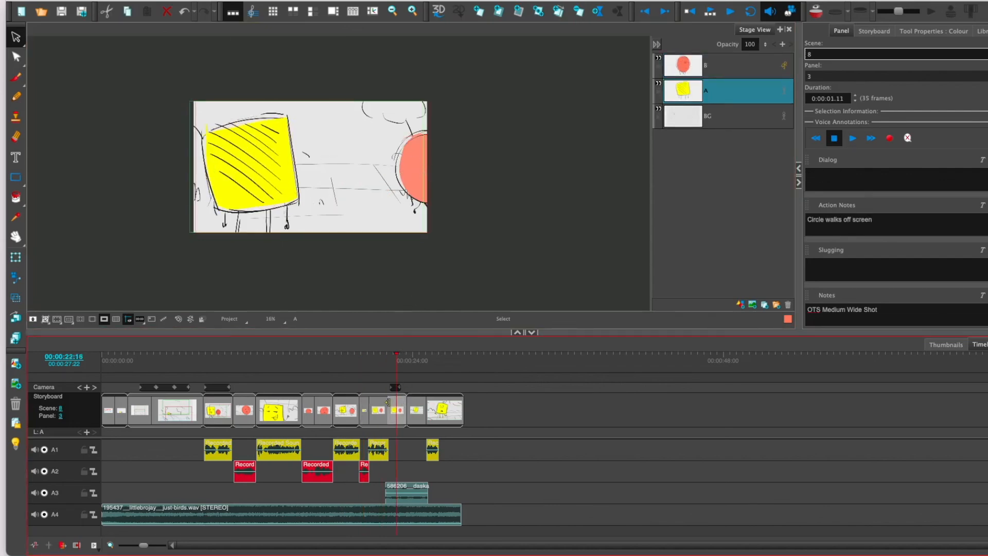
{"action": "left_click", "coordinate": [423, 409]}
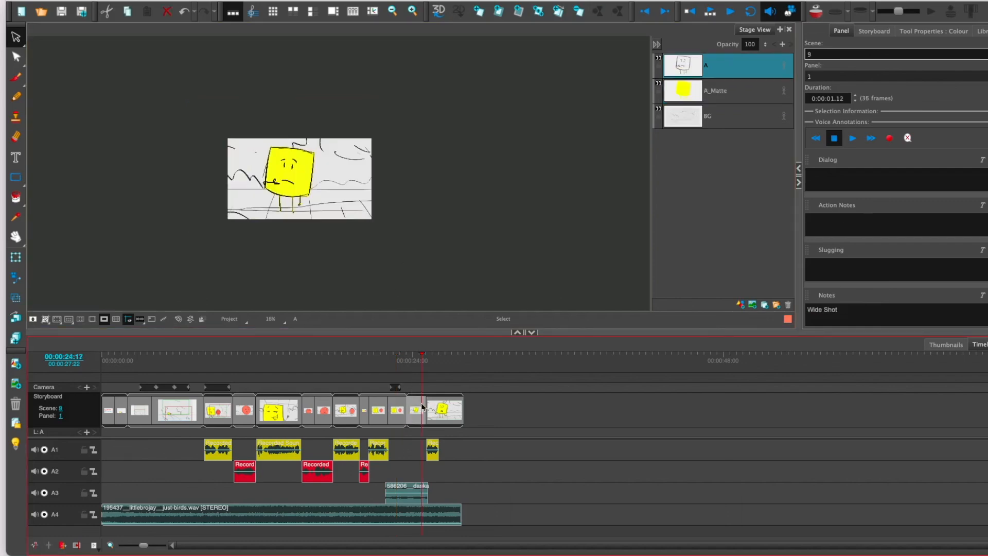
{"action": "left_click", "coordinate": [450, 419]}
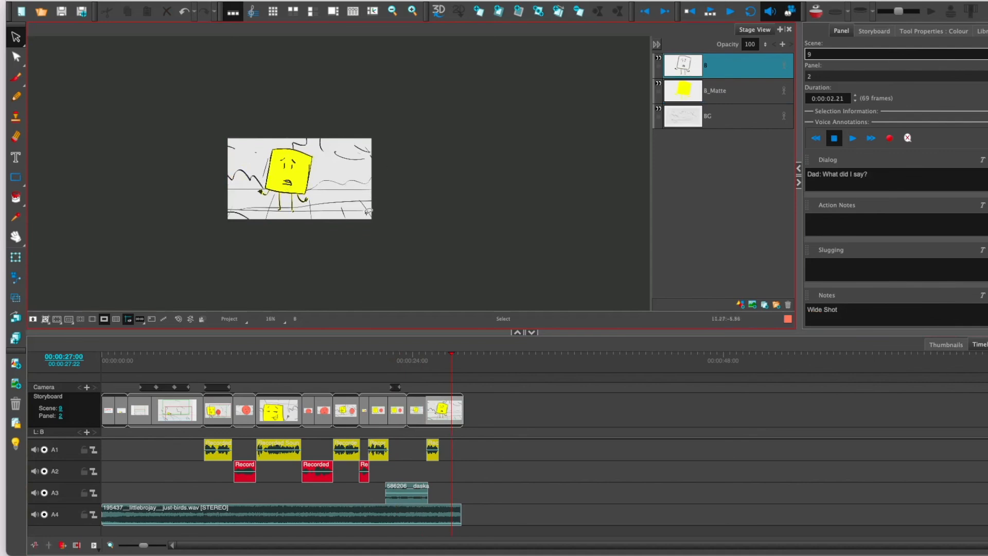
Step: Review the camera framing and action of the panels from scene 2 through scene 7, ending back on scene 2's first panel
{"action": "left_click", "coordinate": [192, 408]}
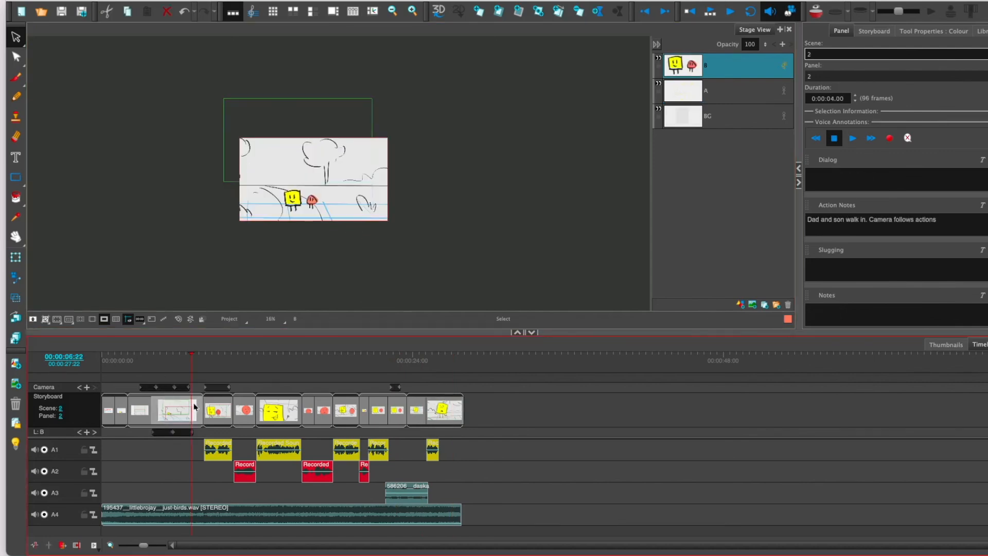
{"action": "left_click", "coordinate": [142, 363]}
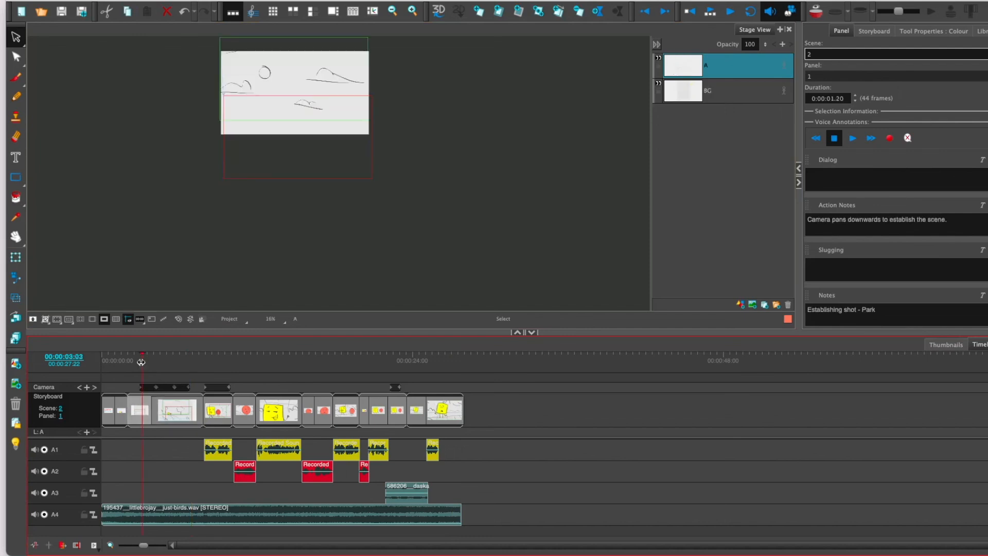
{"action": "left_click", "coordinate": [157, 402]}
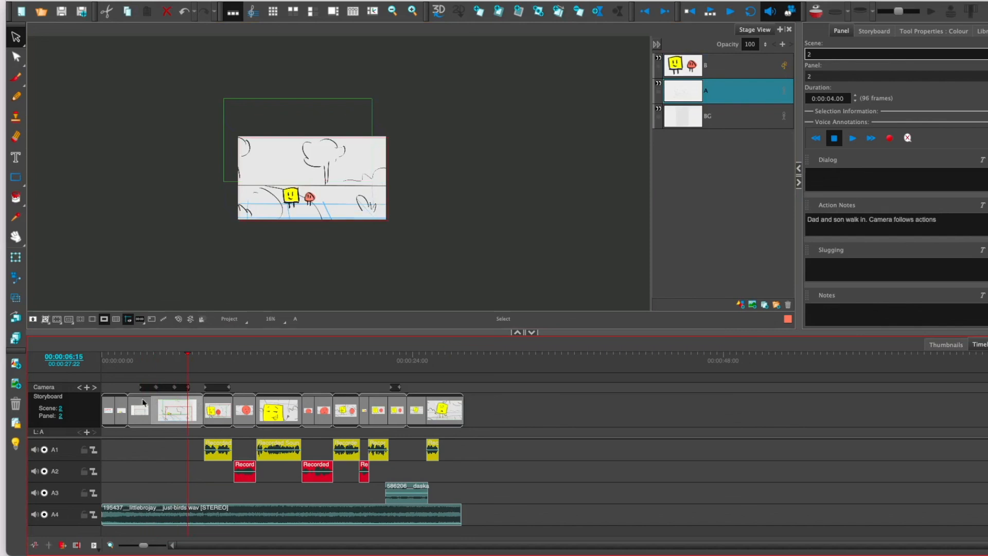
{"action": "left_click", "coordinate": [217, 398]}
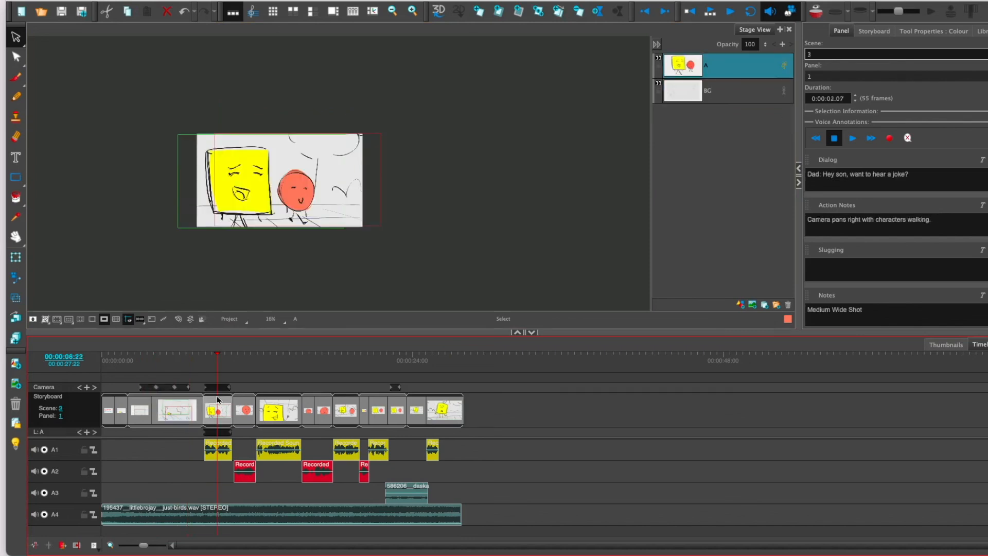
{"action": "left_click", "coordinate": [245, 398]}
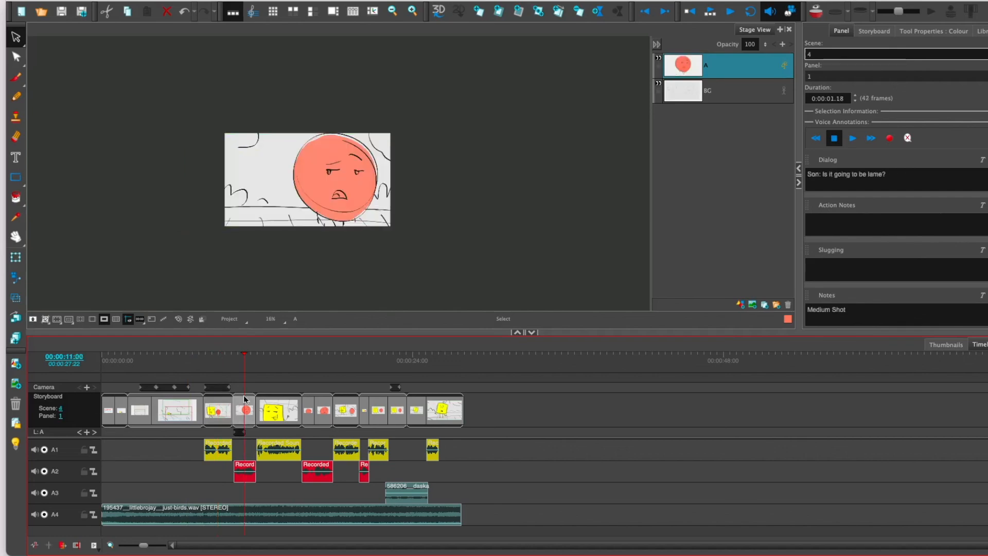
{"action": "left_click", "coordinate": [279, 394]}
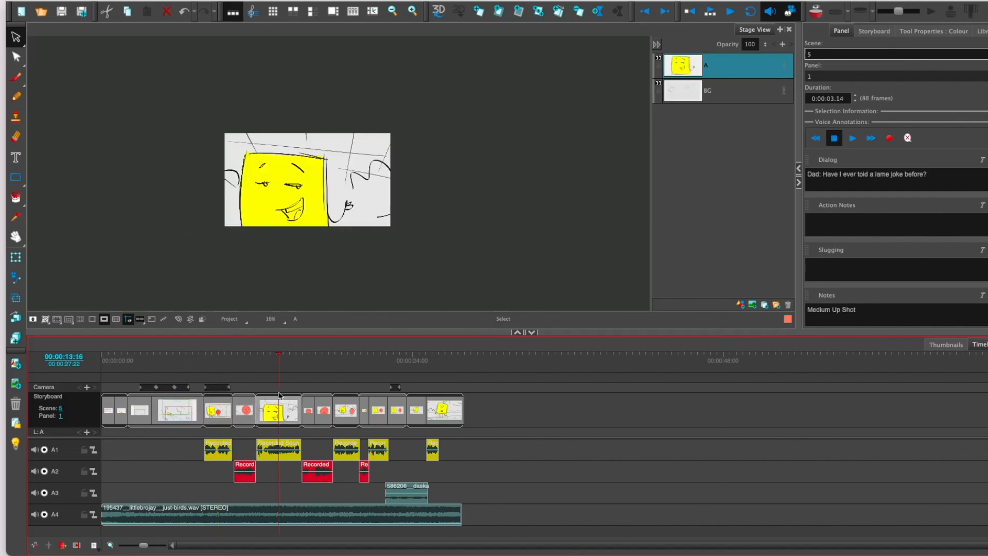
{"action": "left_click", "coordinate": [320, 399]}
{"action": "left_click", "coordinate": [354, 403]}
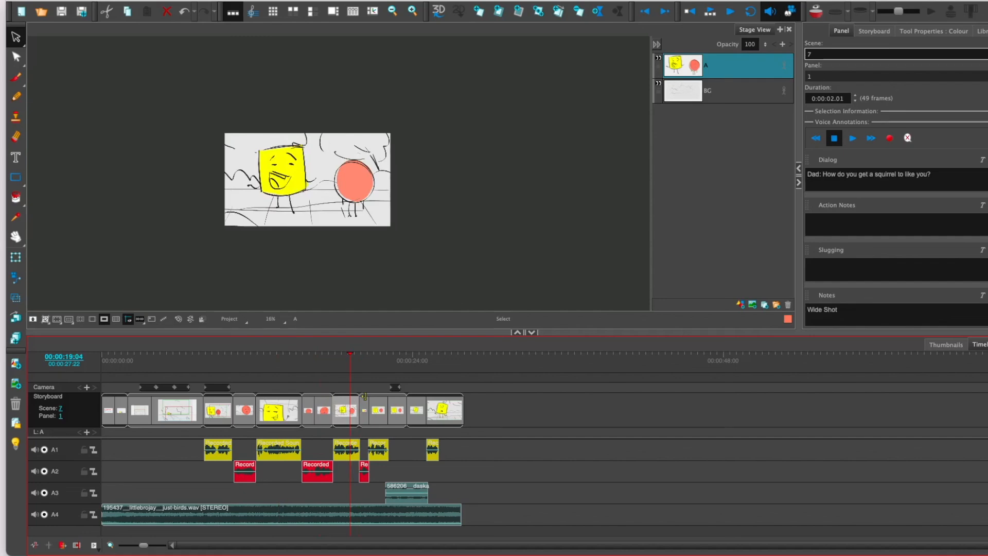
{"action": "left_click", "coordinate": [131, 365]}
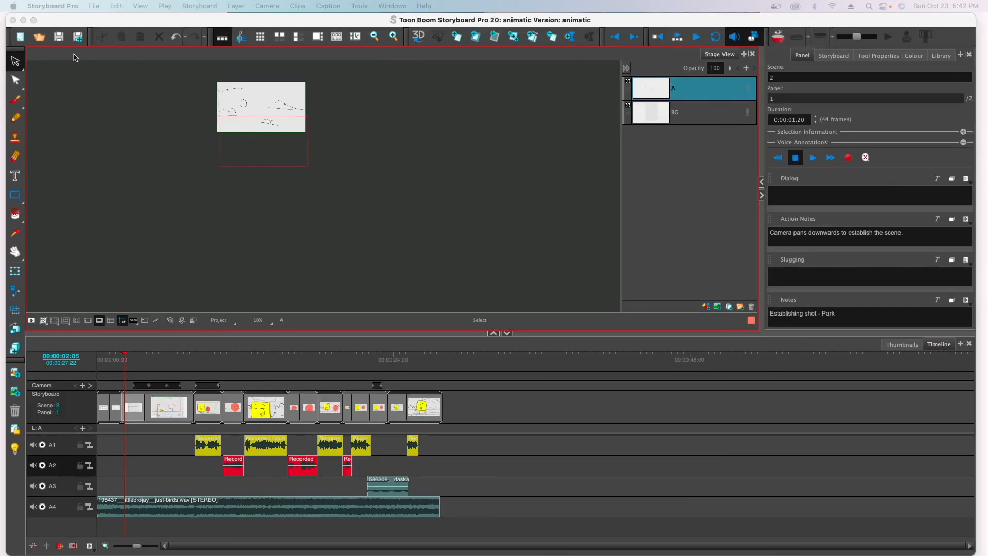
Step: Set up a movie export of the storyboard with the file pattern dadjoke
{"action": "left_click", "coordinate": [96, 6]}
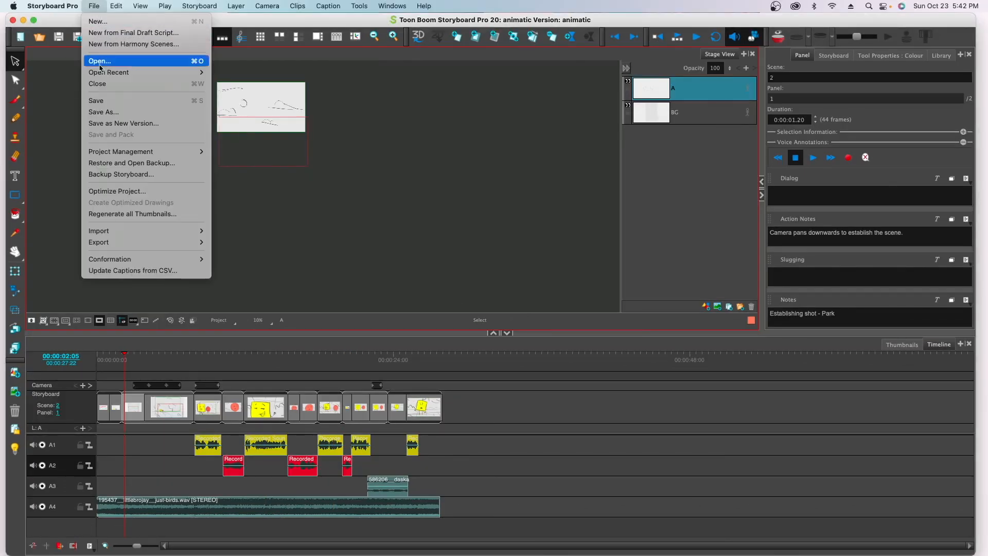
{"action": "mouse_move", "coordinate": [111, 242]}
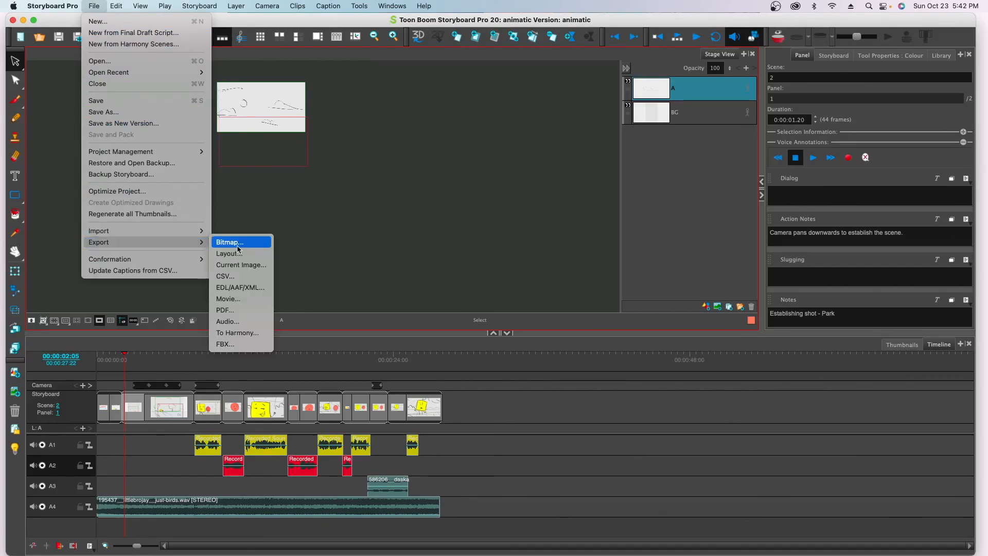
{"action": "left_click", "coordinate": [238, 304]}
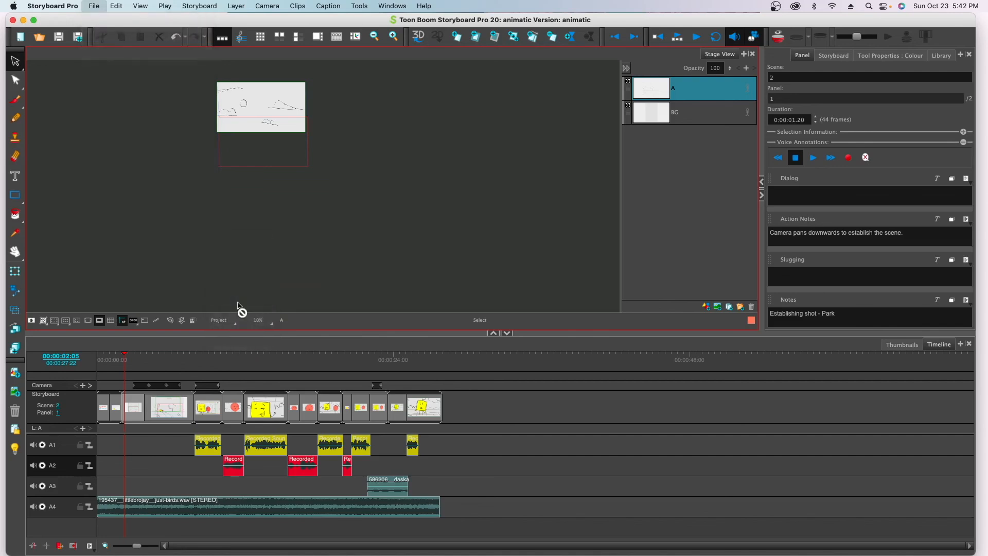
{"action": "left_click", "coordinate": [431, 138]}
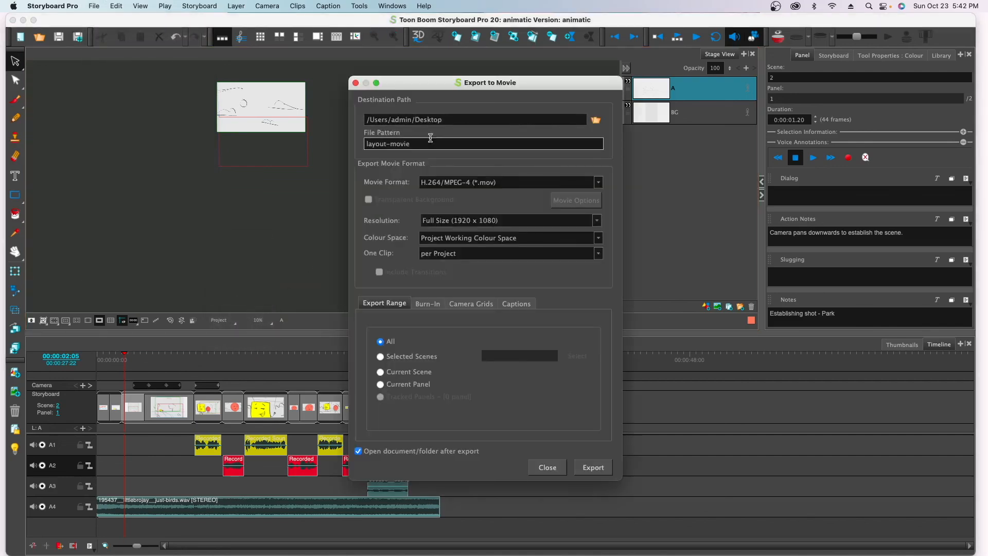
{"action": "left_click_drag", "start_coordinate": [423, 143], "coordinate": [328, 150]}
{"action": "type", "text": "dadjoke"}
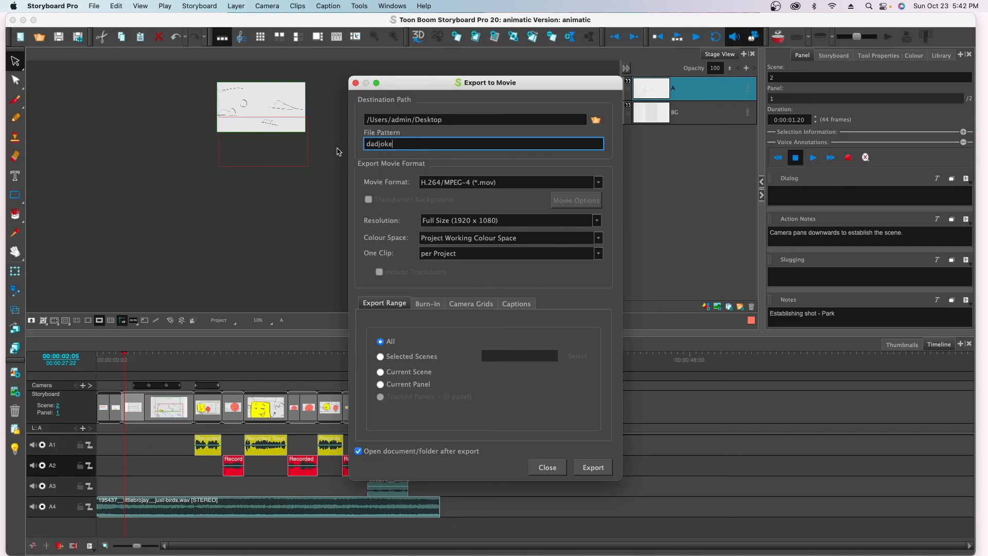
Step: Choose the H.264/MPEG-4 (*.mov) movie format and export the whole project
{"action": "left_click", "coordinate": [597, 186]}
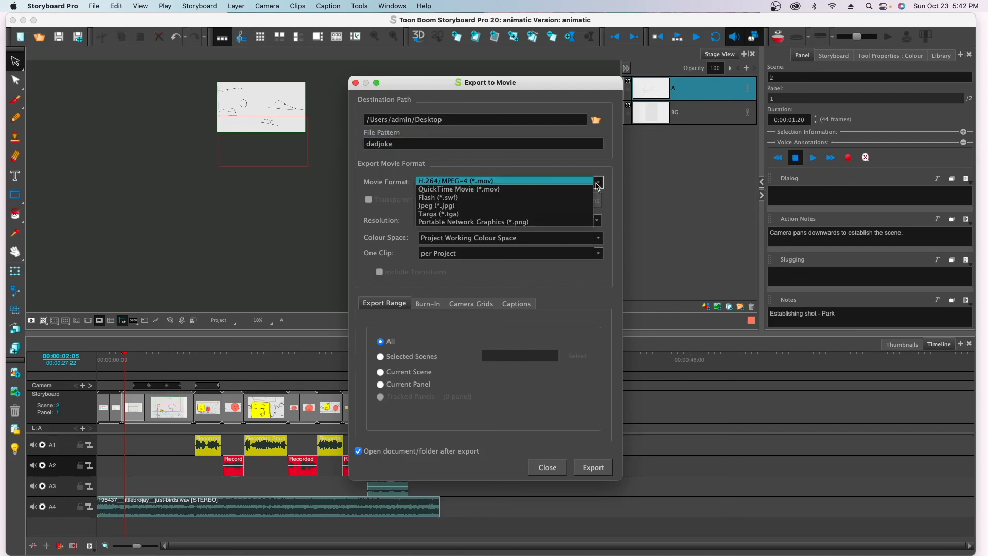
{"action": "left_click", "coordinate": [480, 181]}
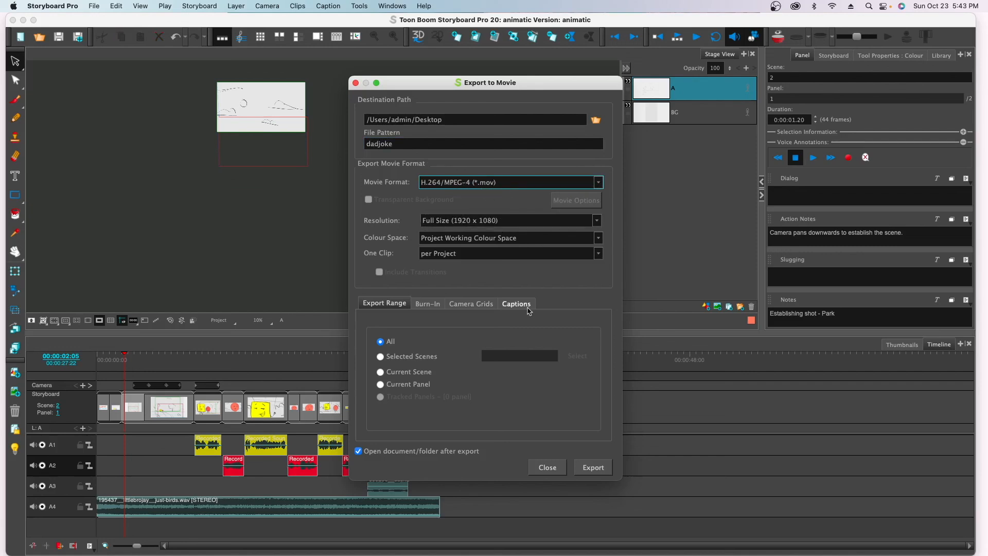
{"action": "left_click", "coordinate": [589, 468]}
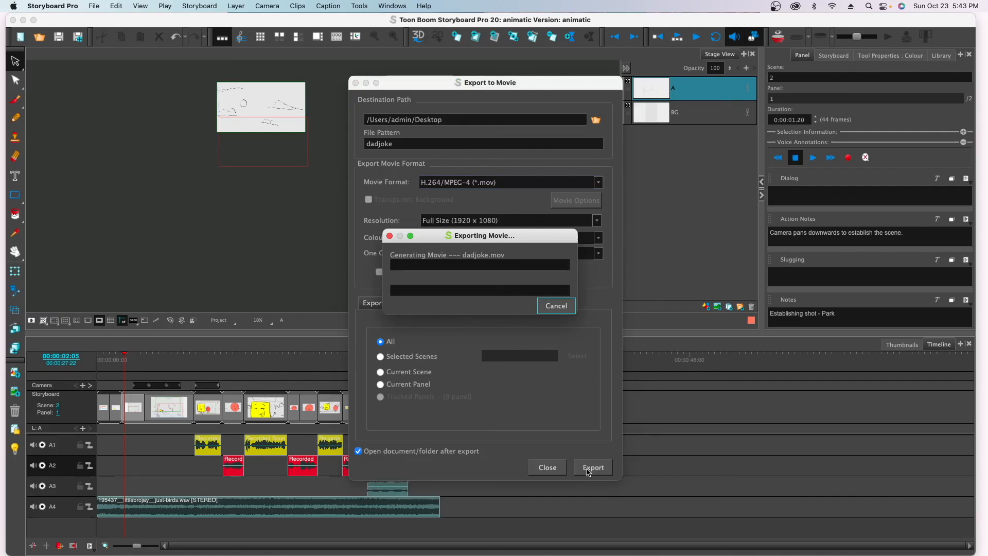